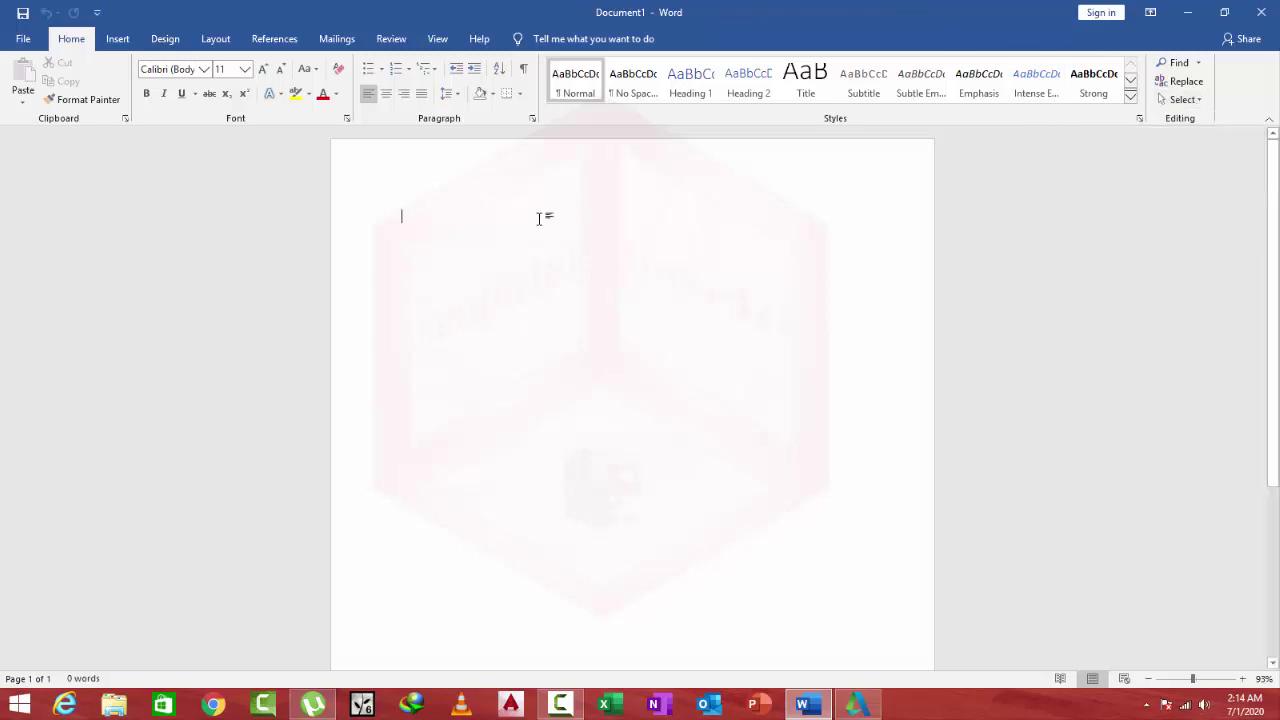
Step: Fill the blank document with sample paragraphs using =rand()
type("=rand")
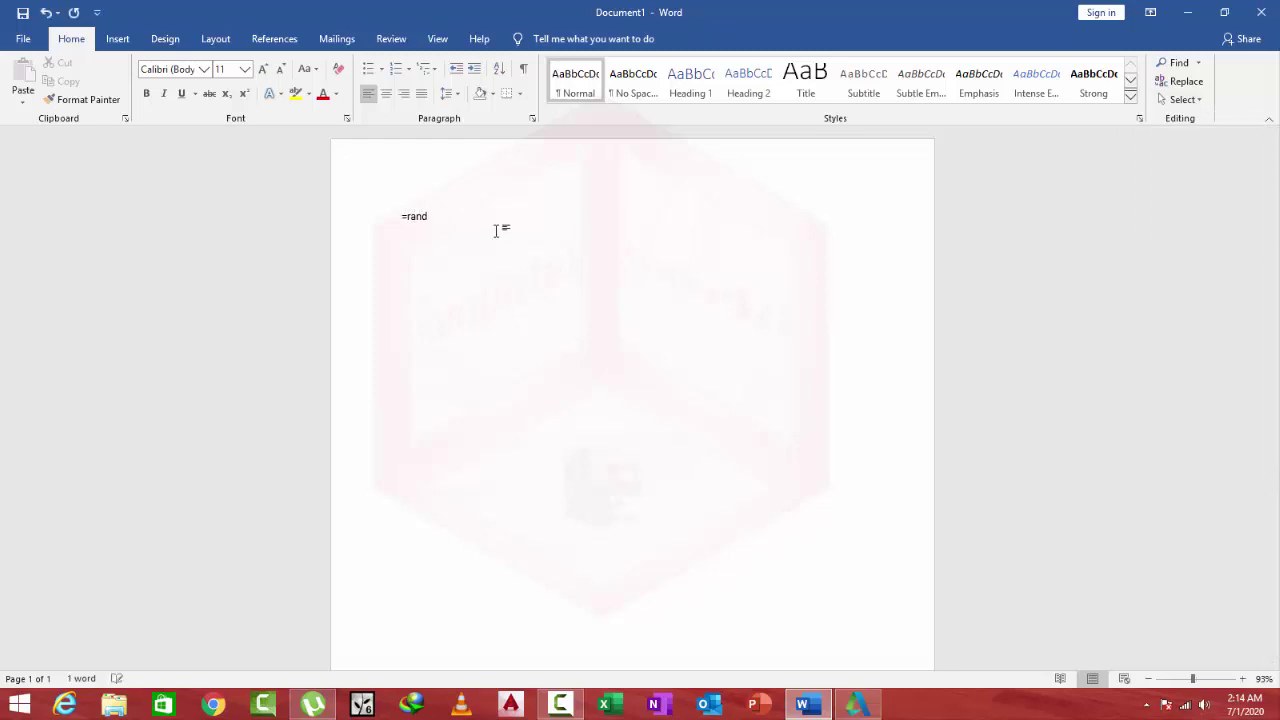
type("()")
key("Return")
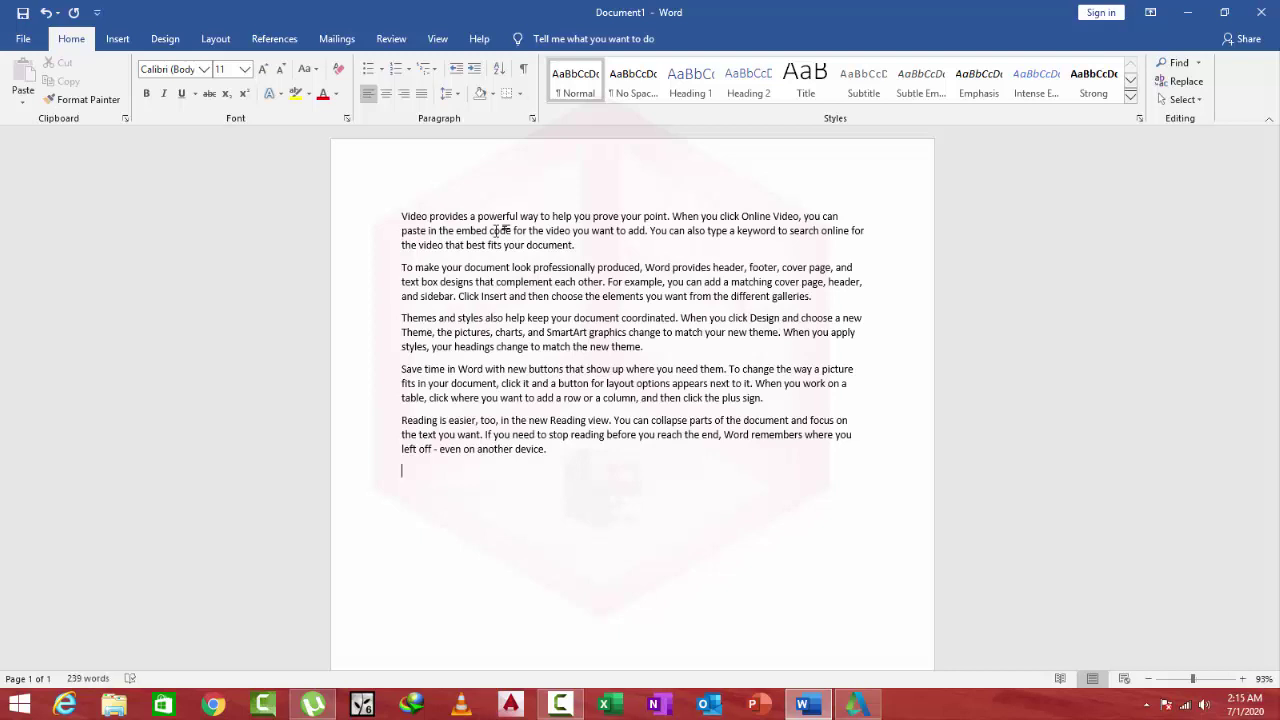
Step: Search the document for "to", examine the highlighted matches across the paragraphs, and close the search
key("ctrl+f")
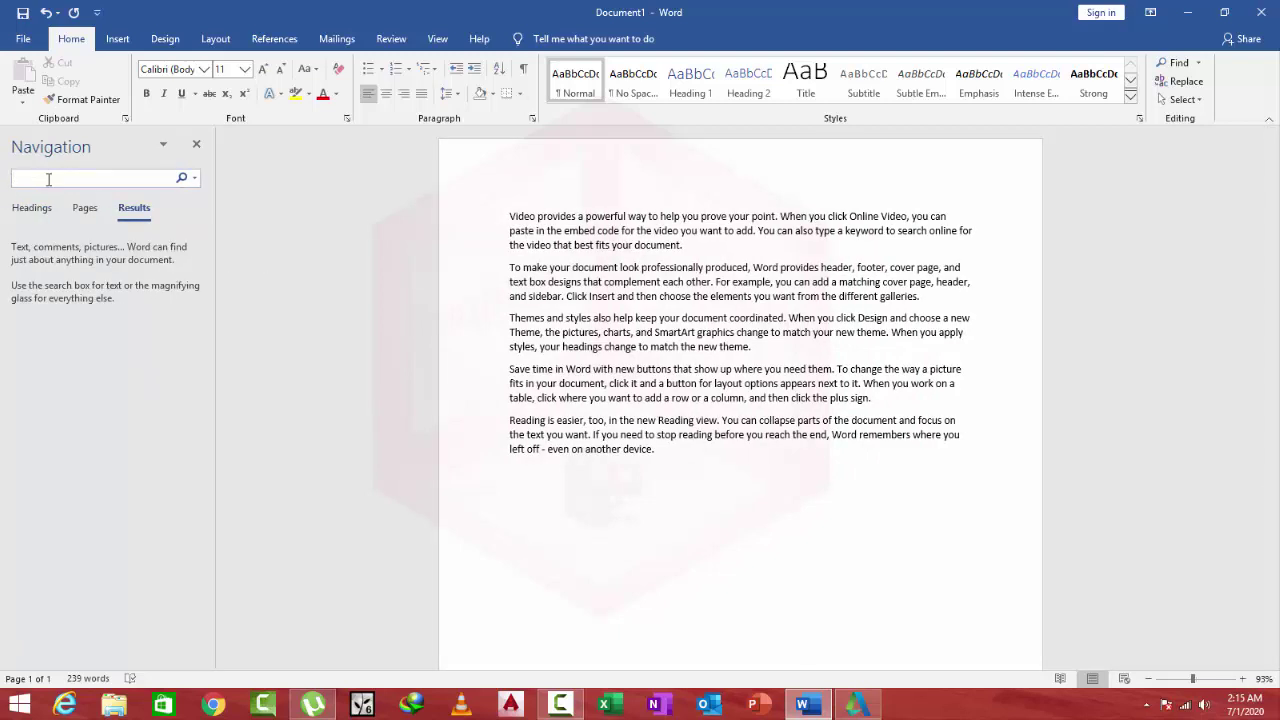
type("to")
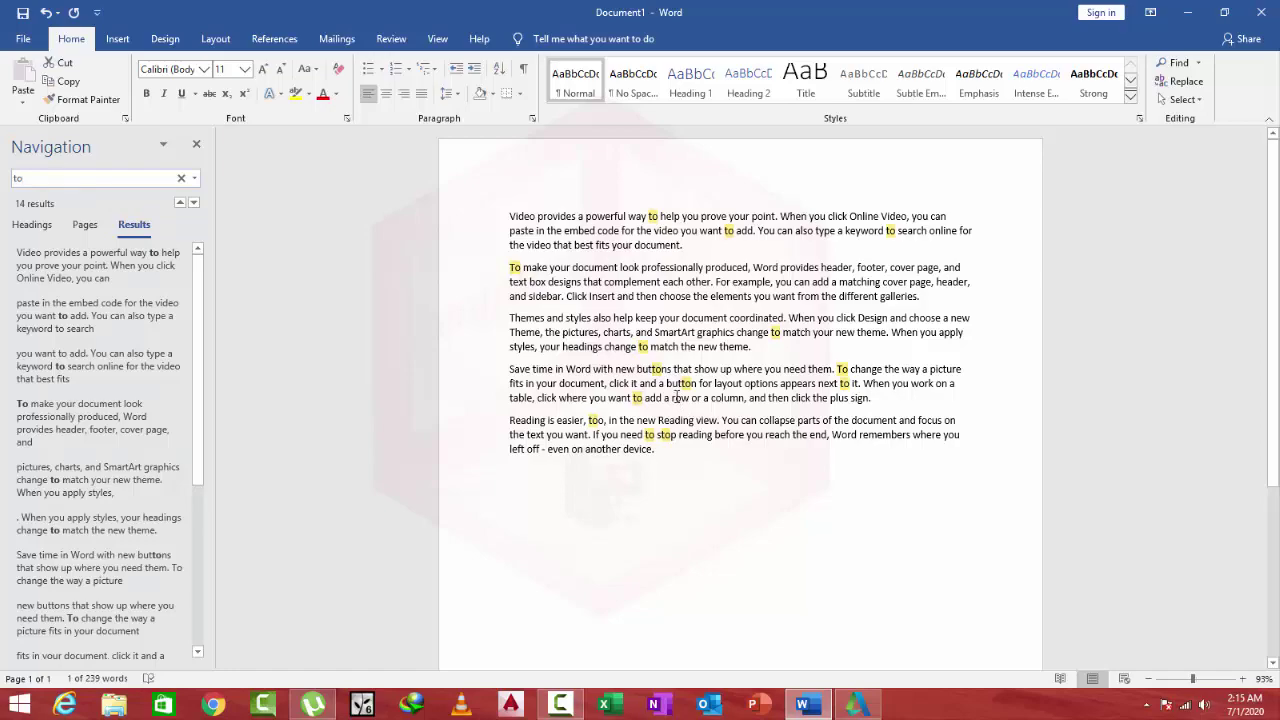
scroll(676, 396, "up", 13)
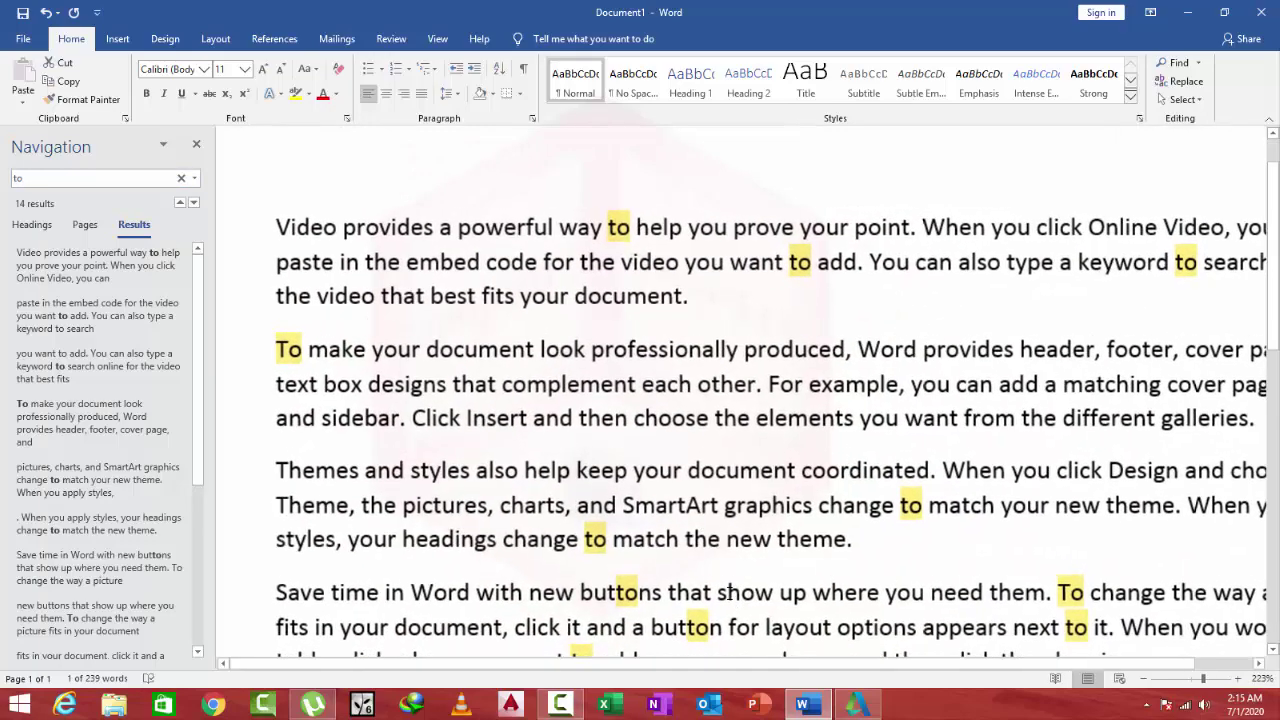
scroll(730, 592, "down", 2)
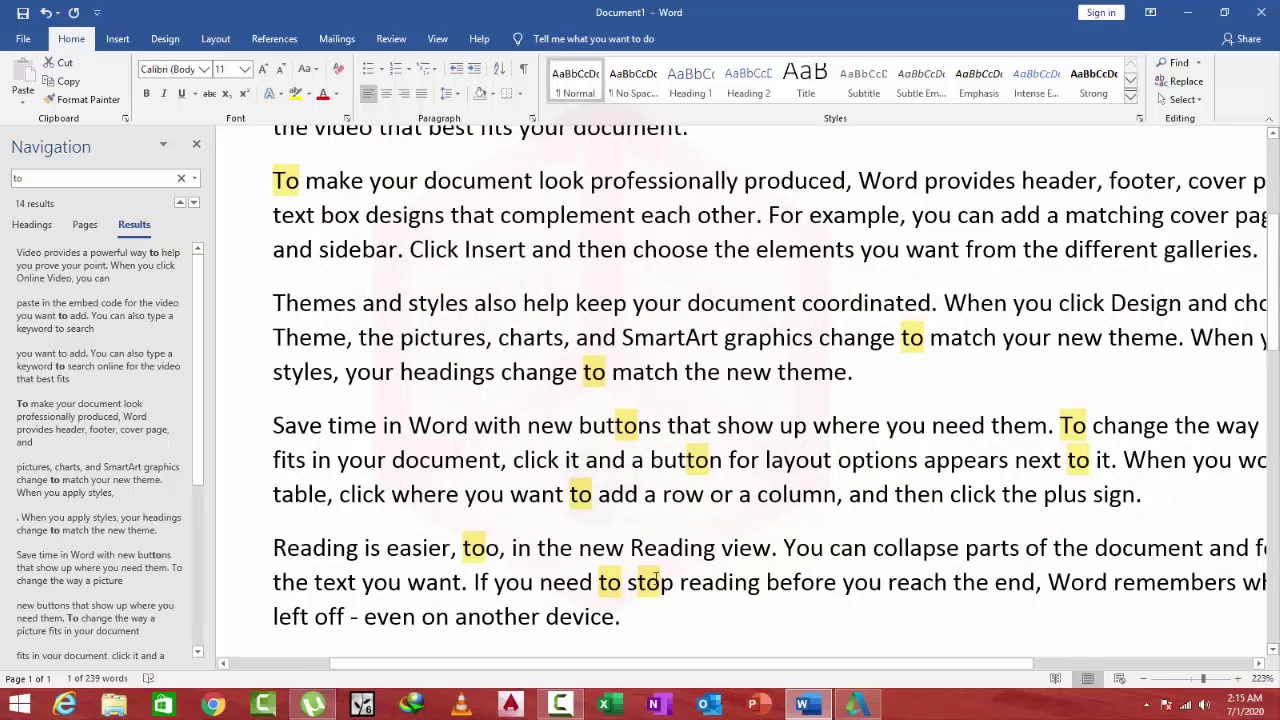
scroll(646, 576, "down", 9)
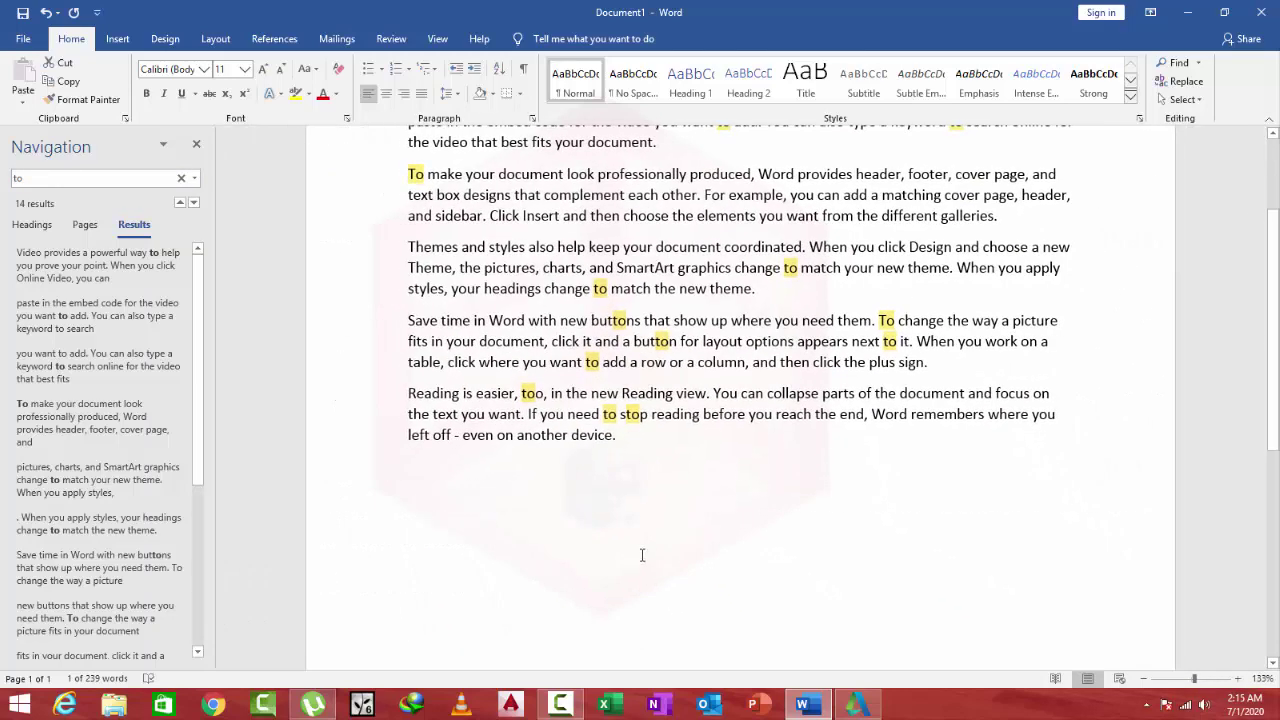
scroll(640, 556, "down", 1)
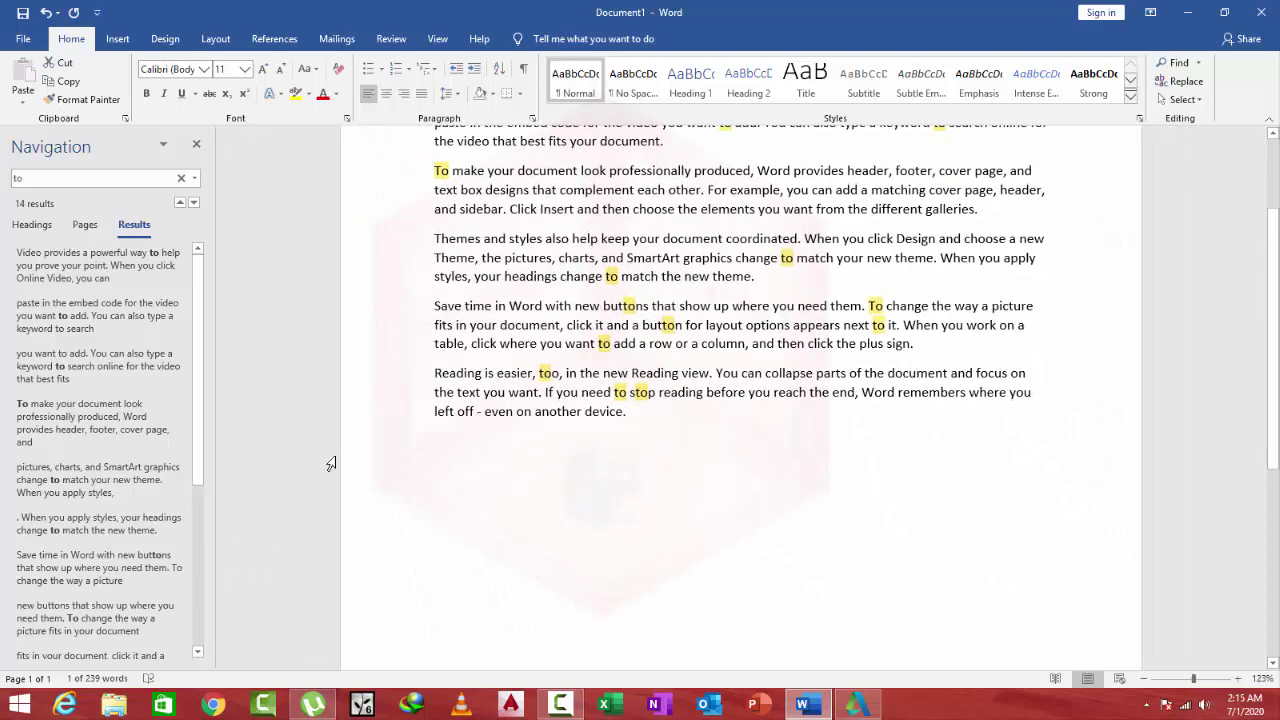
left_click(195, 146)
Step: Run an advanced find for "to" limited to whole words only and highlight all matches in the text
left_click(1199, 63)
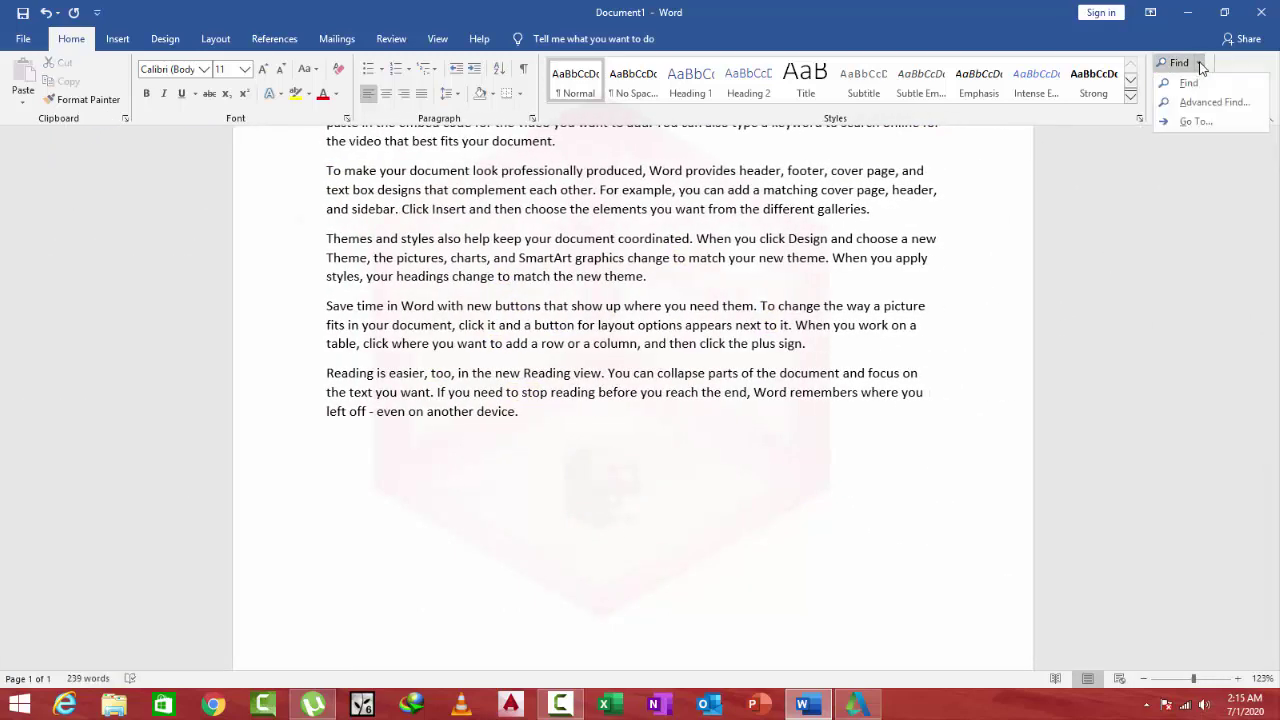
left_click(1205, 102)
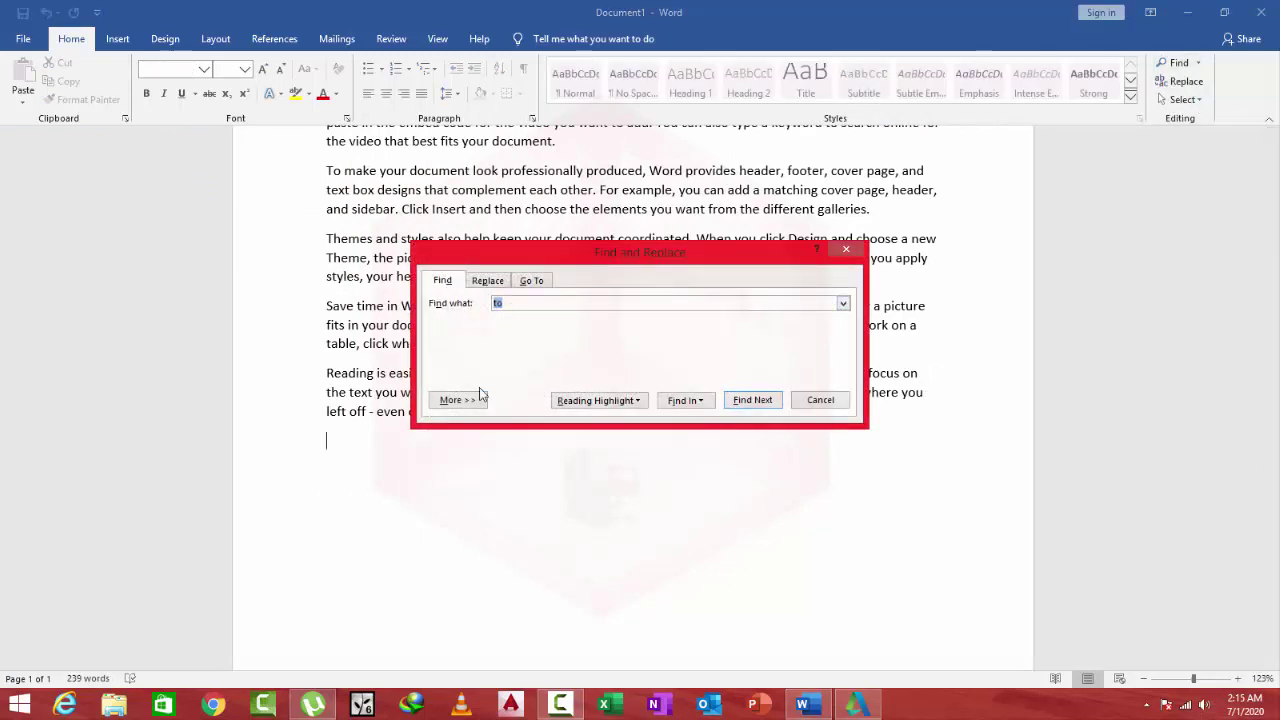
left_click(478, 404)
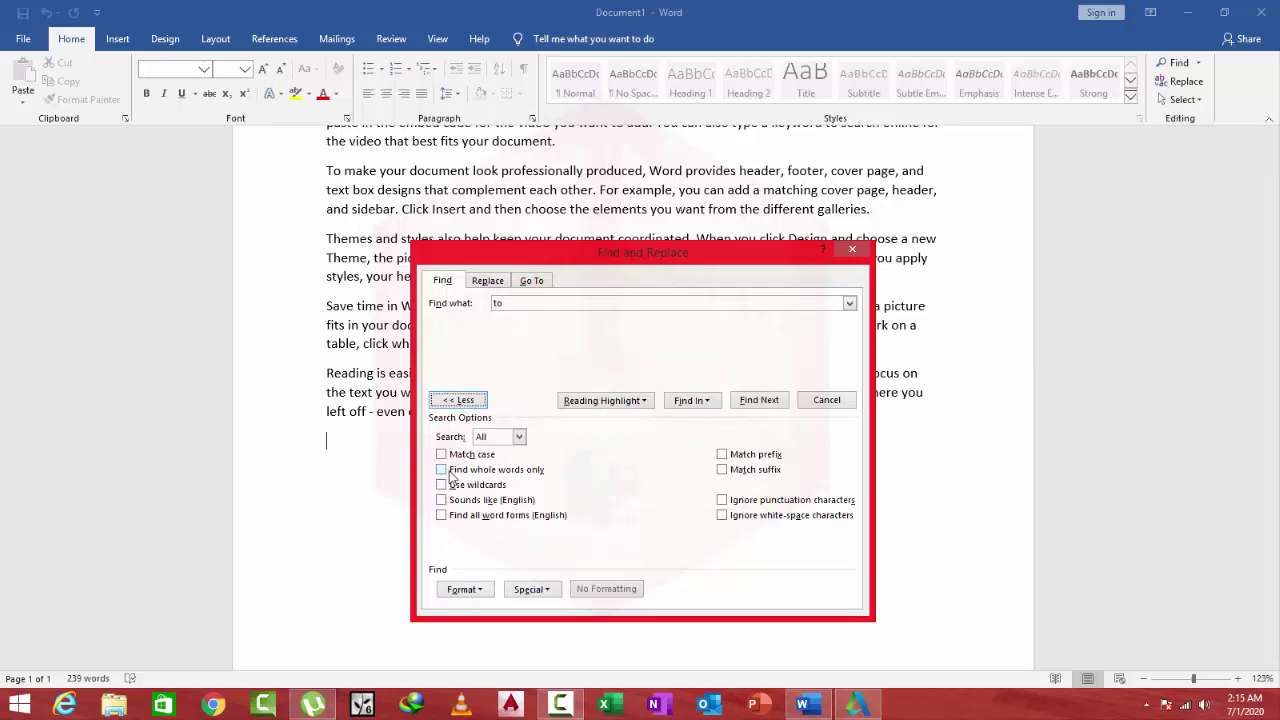
left_click(451, 473)
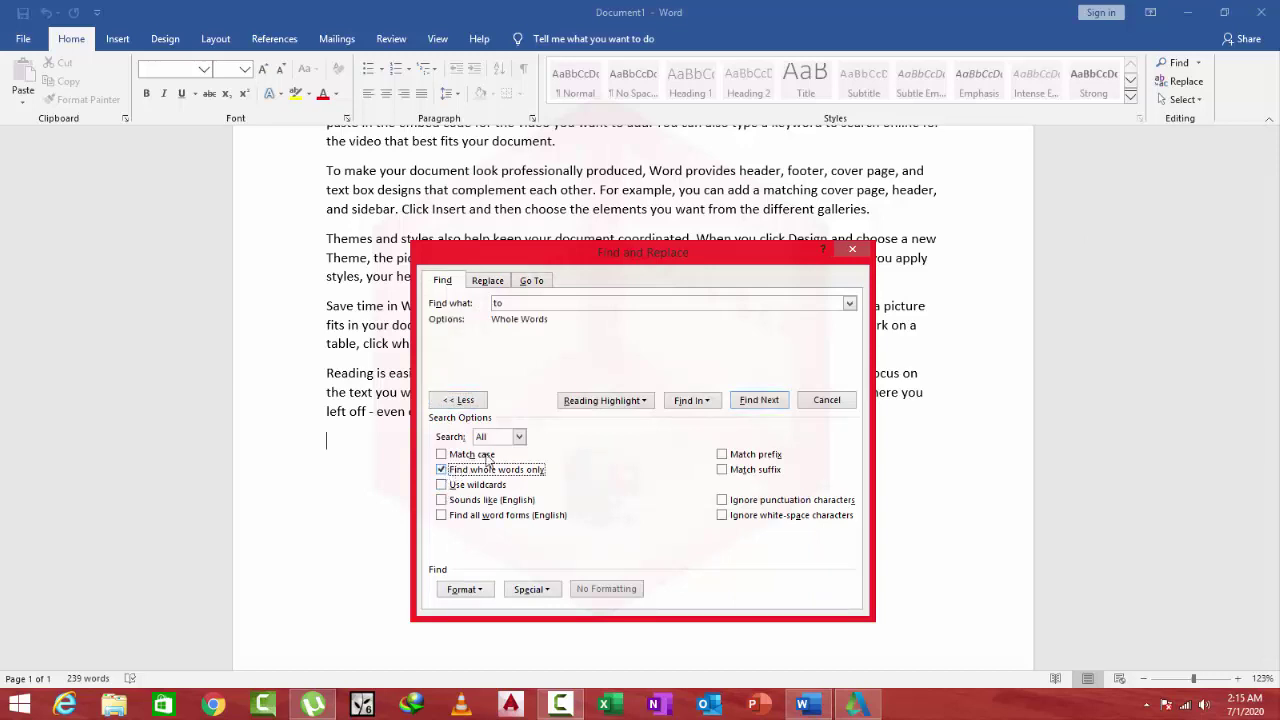
left_click_drag(584, 270, 688, 289)
left_click(708, 420)
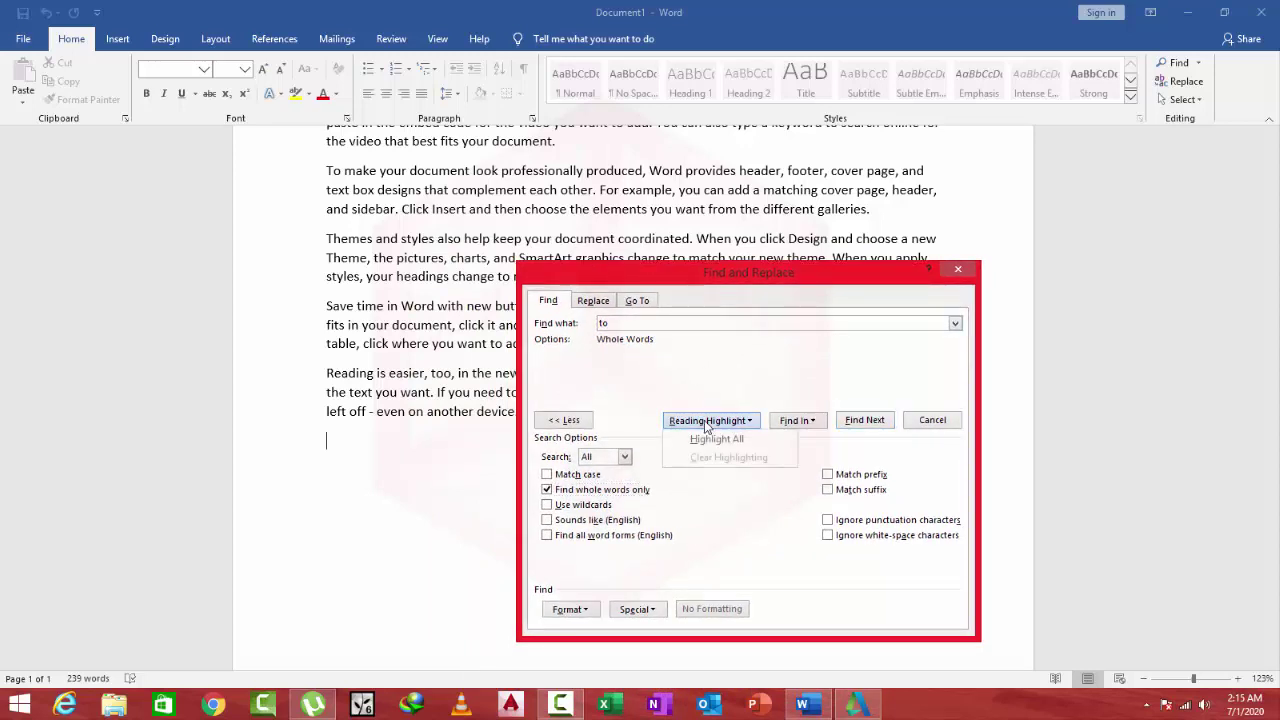
left_click(708, 433)
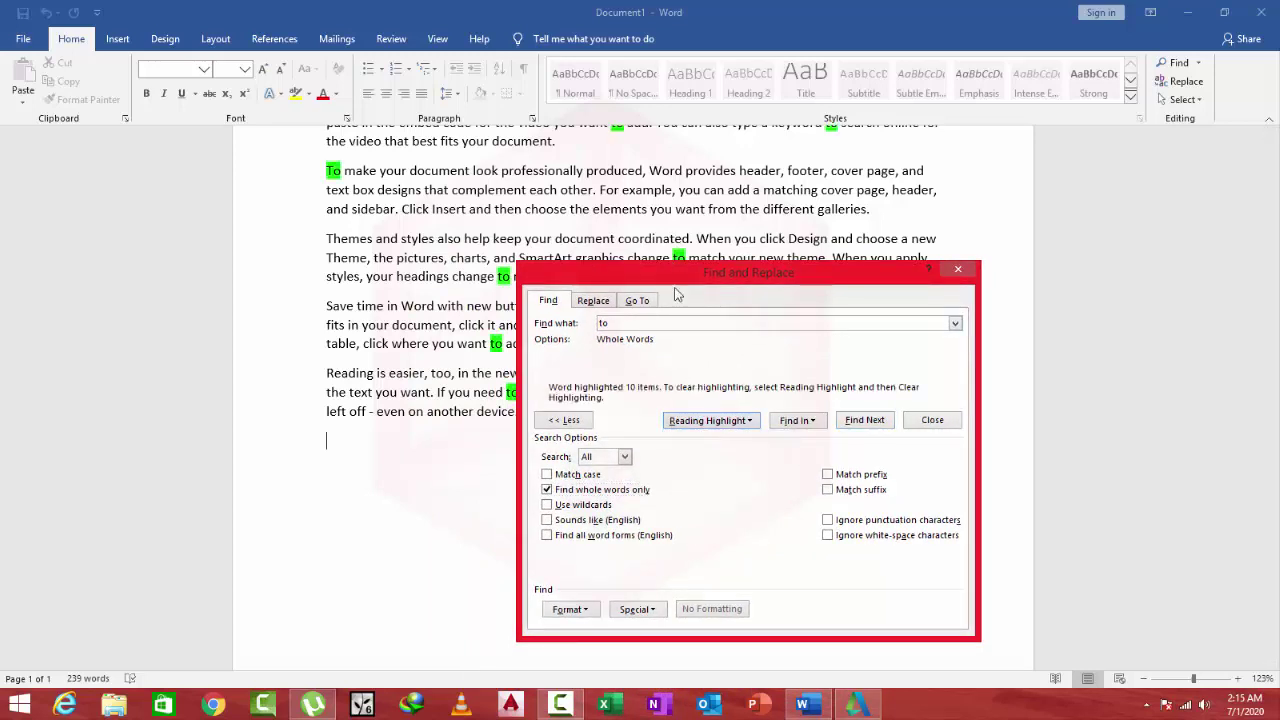
left_click_drag(676, 271, 834, 415)
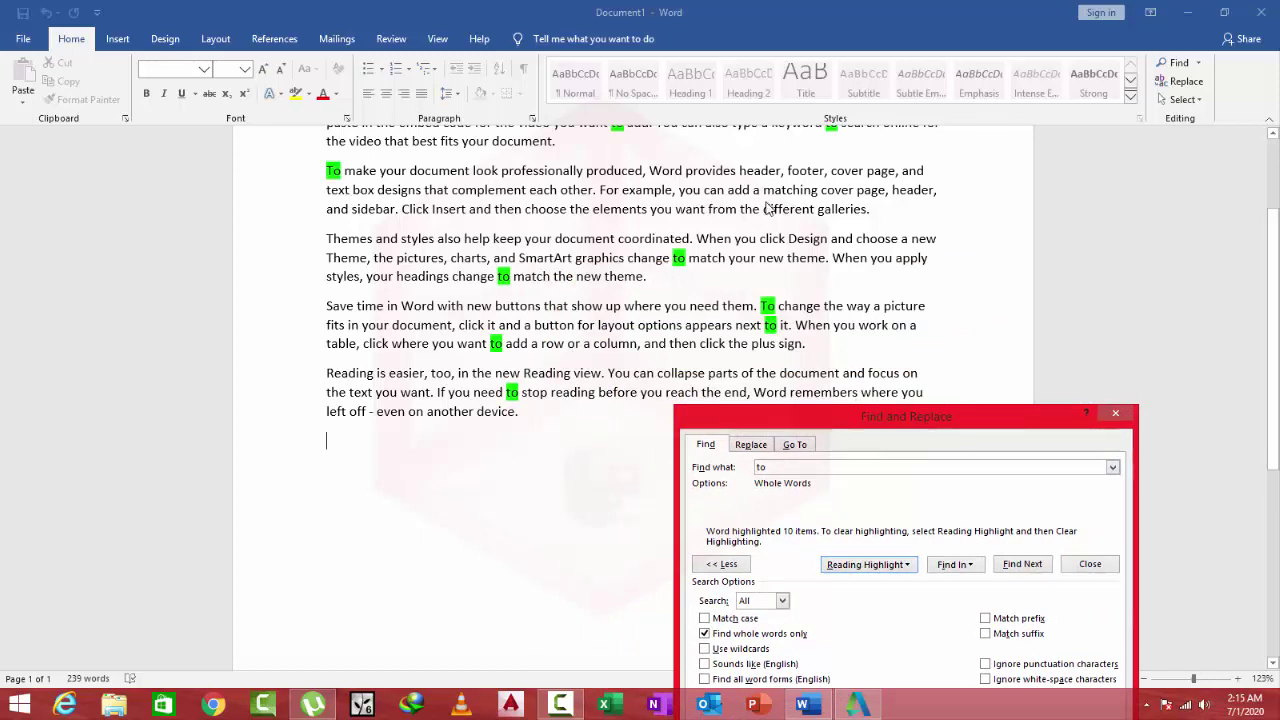
left_click_drag(838, 414, 816, 248)
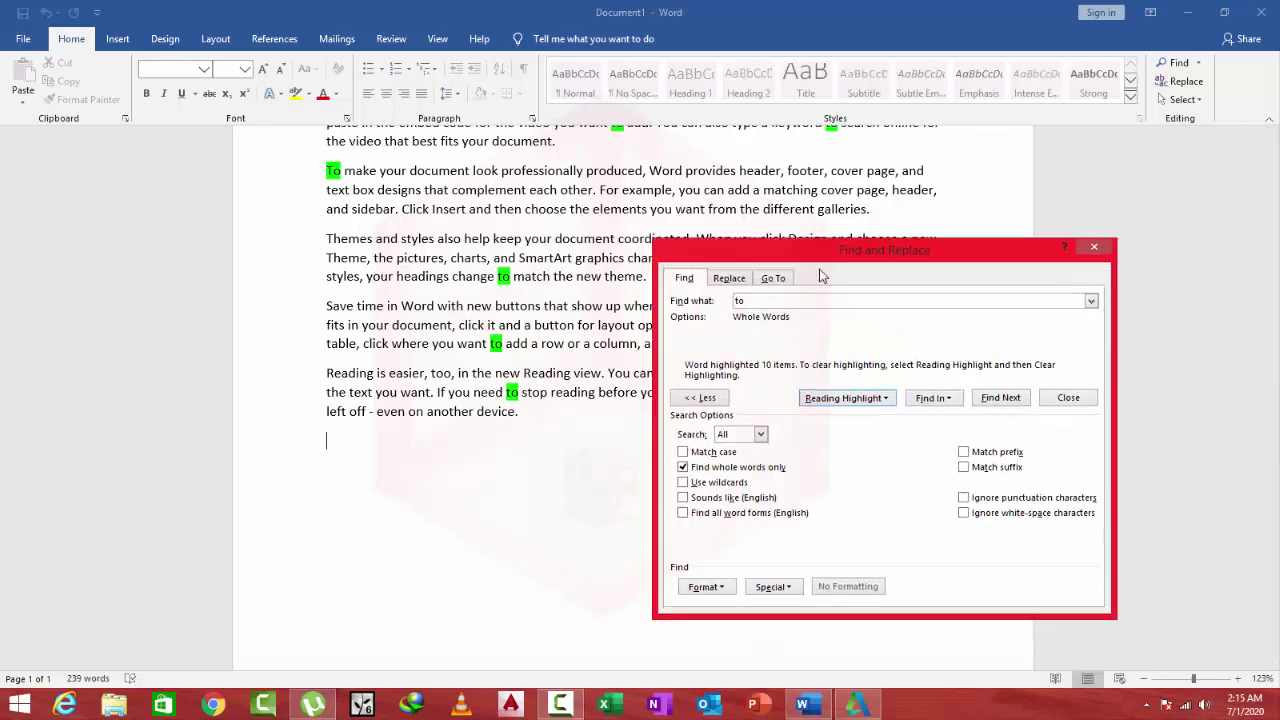
Step: Clear the reading highlights, highlight all matches of "to" with the Sounds like (English) option, and examine them in the document
left_click(852, 397)
left_click(858, 436)
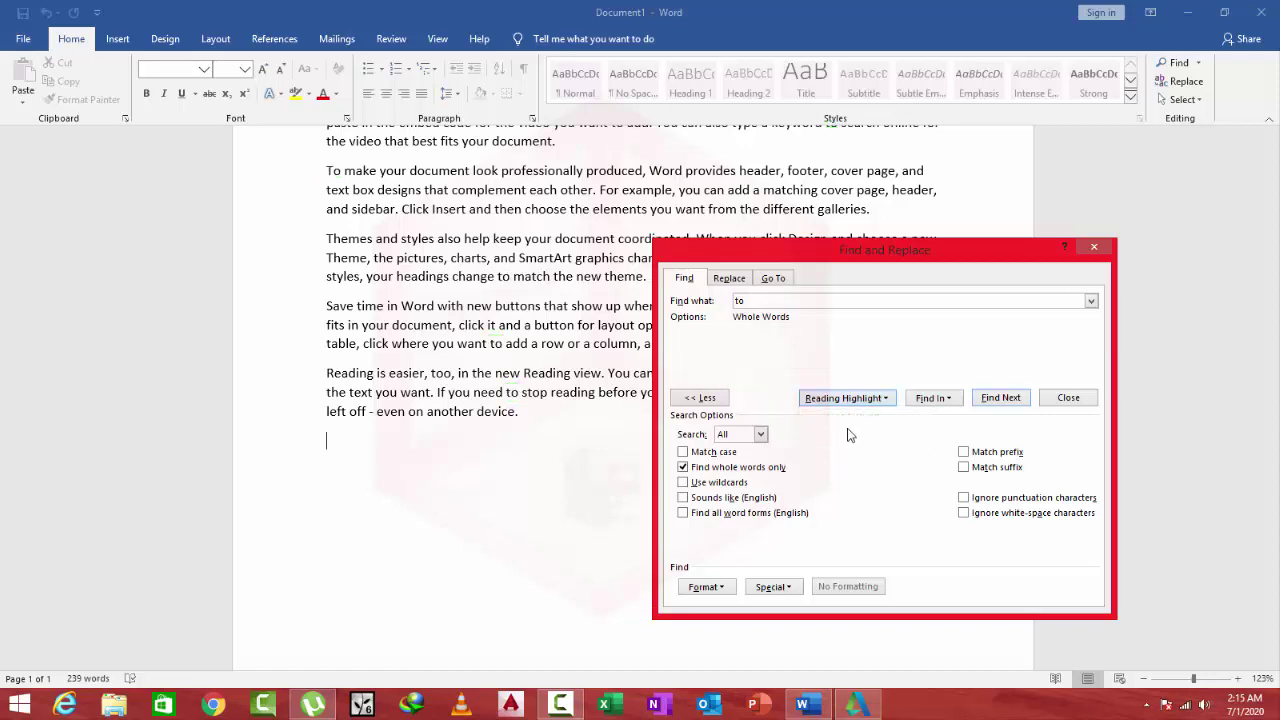
left_click(682, 498)
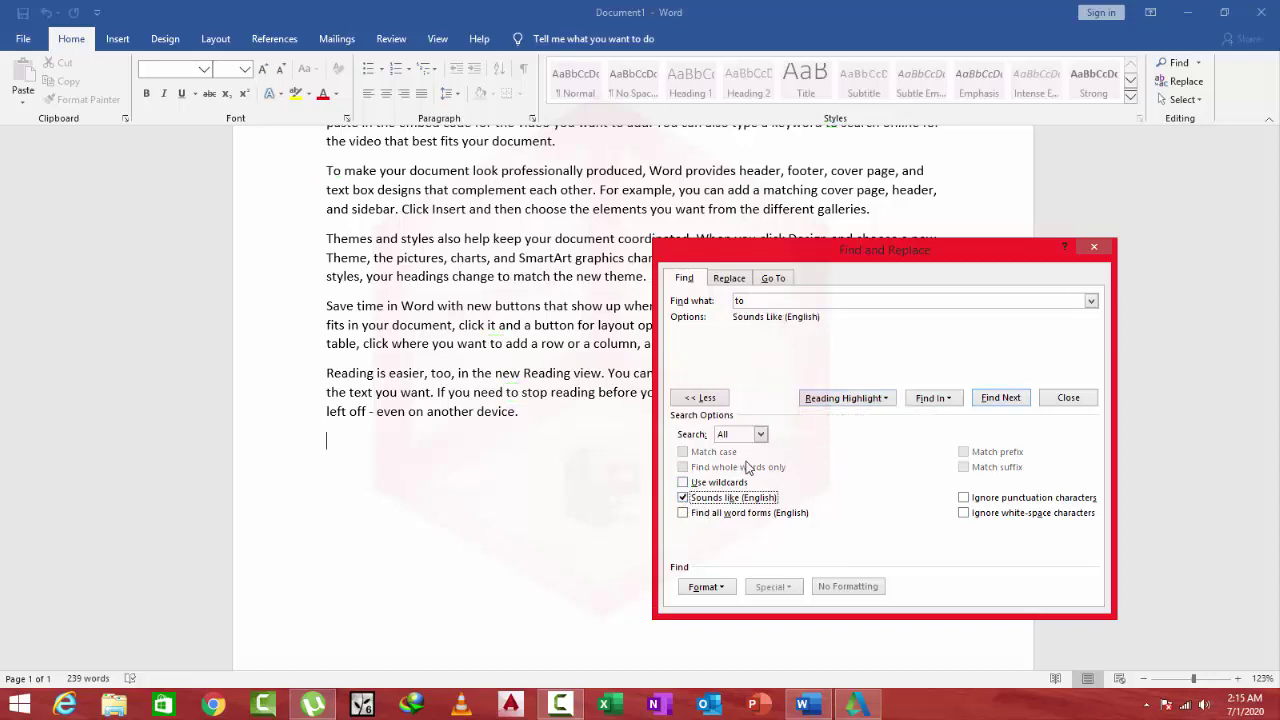
left_click(840, 398)
left_click(853, 417)
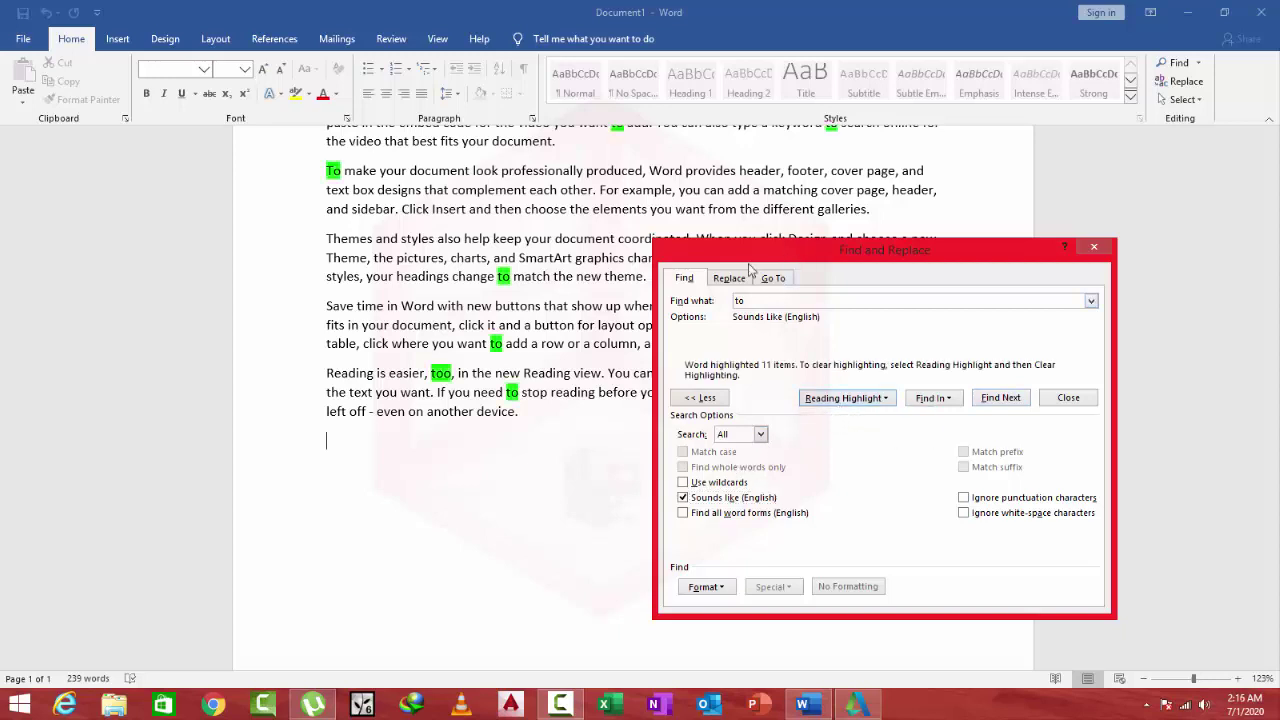
left_click(1095, 249)
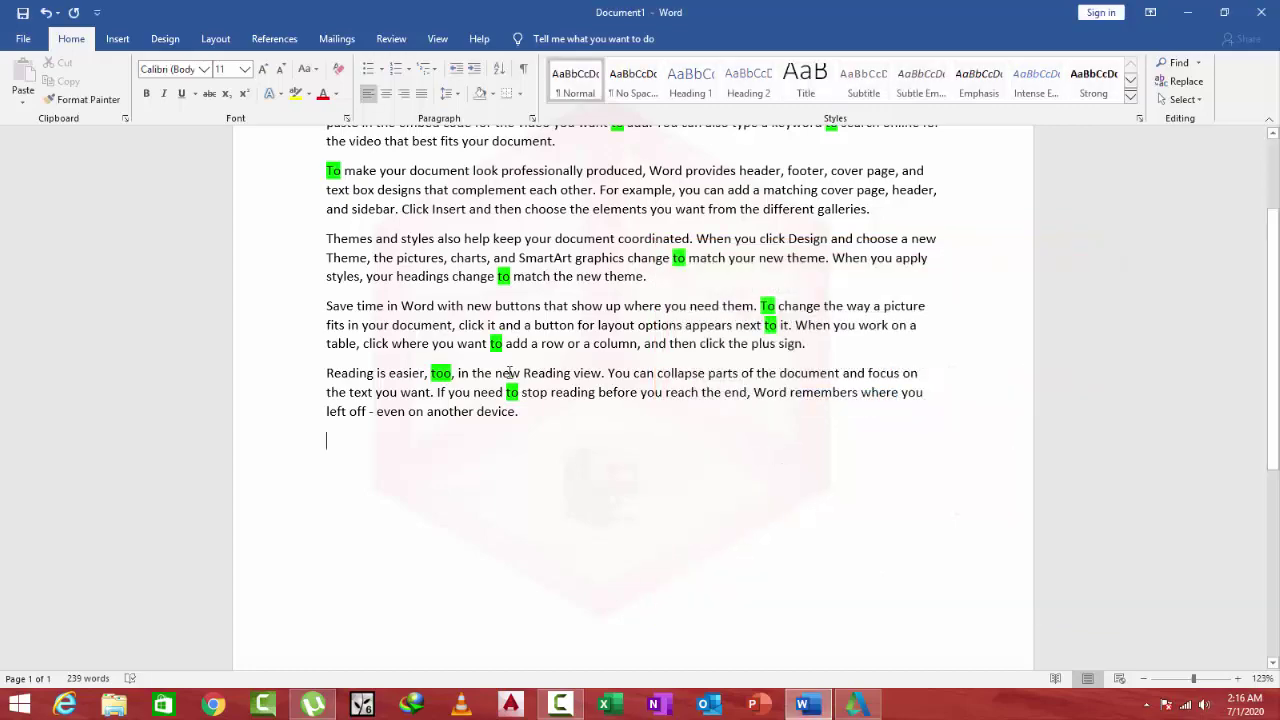
scroll(510, 372, "up", 17)
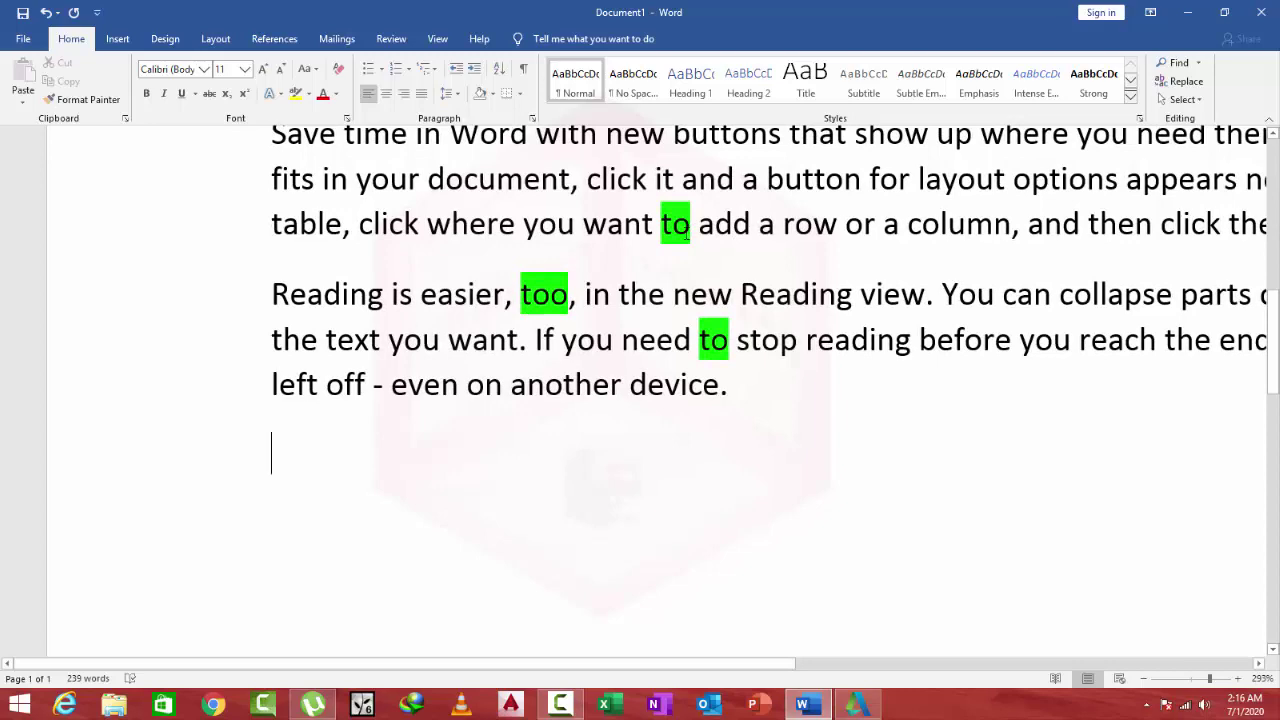
scroll(668, 250, "down", 14)
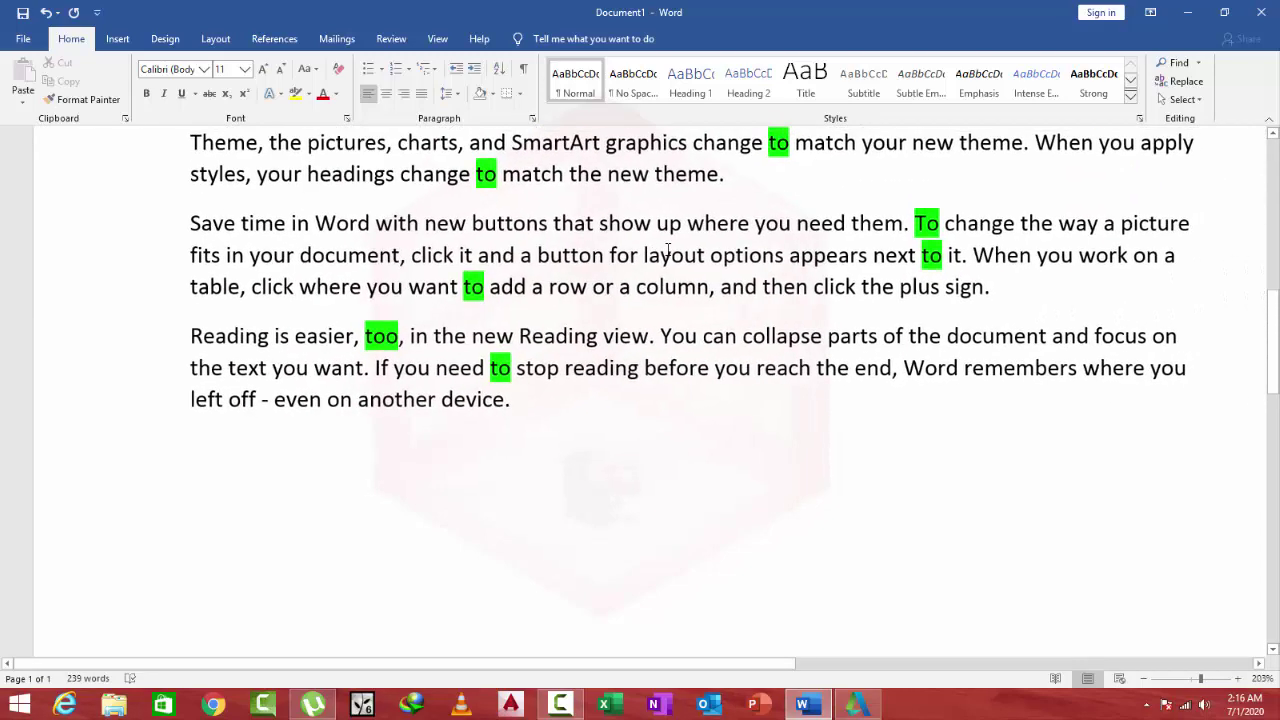
scroll(668, 250, "down", 2)
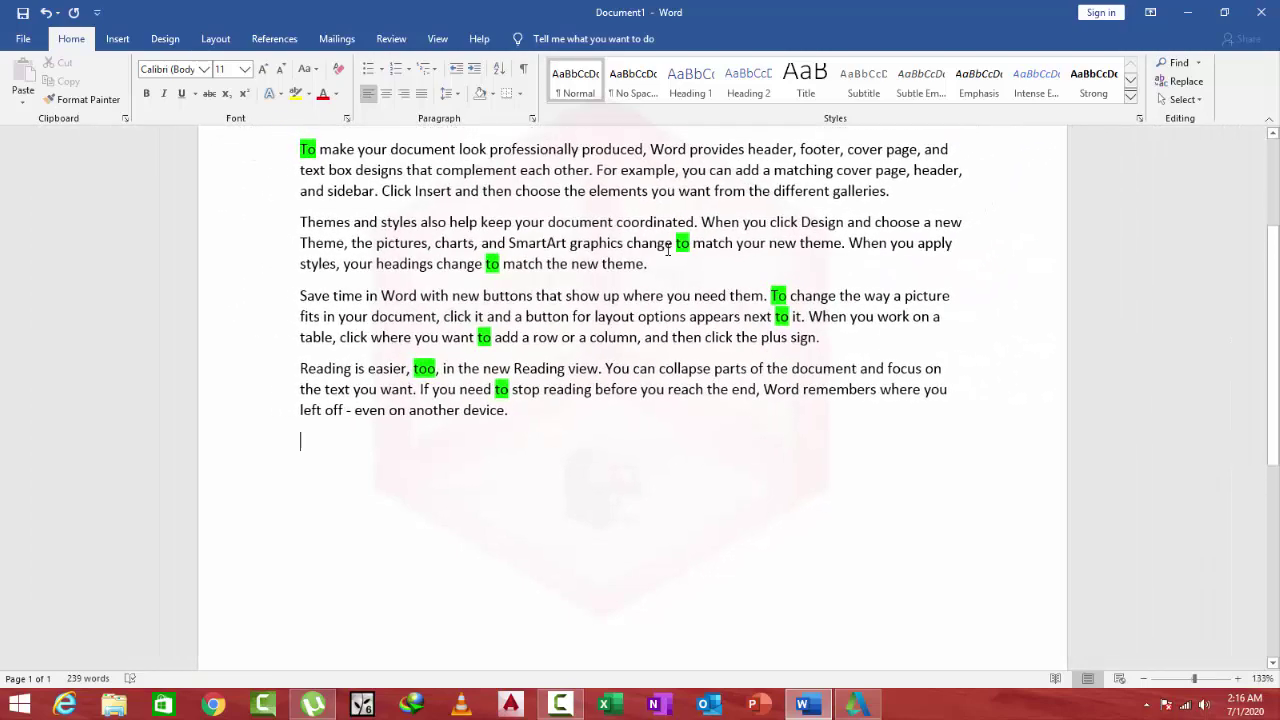
left_click(1179, 62)
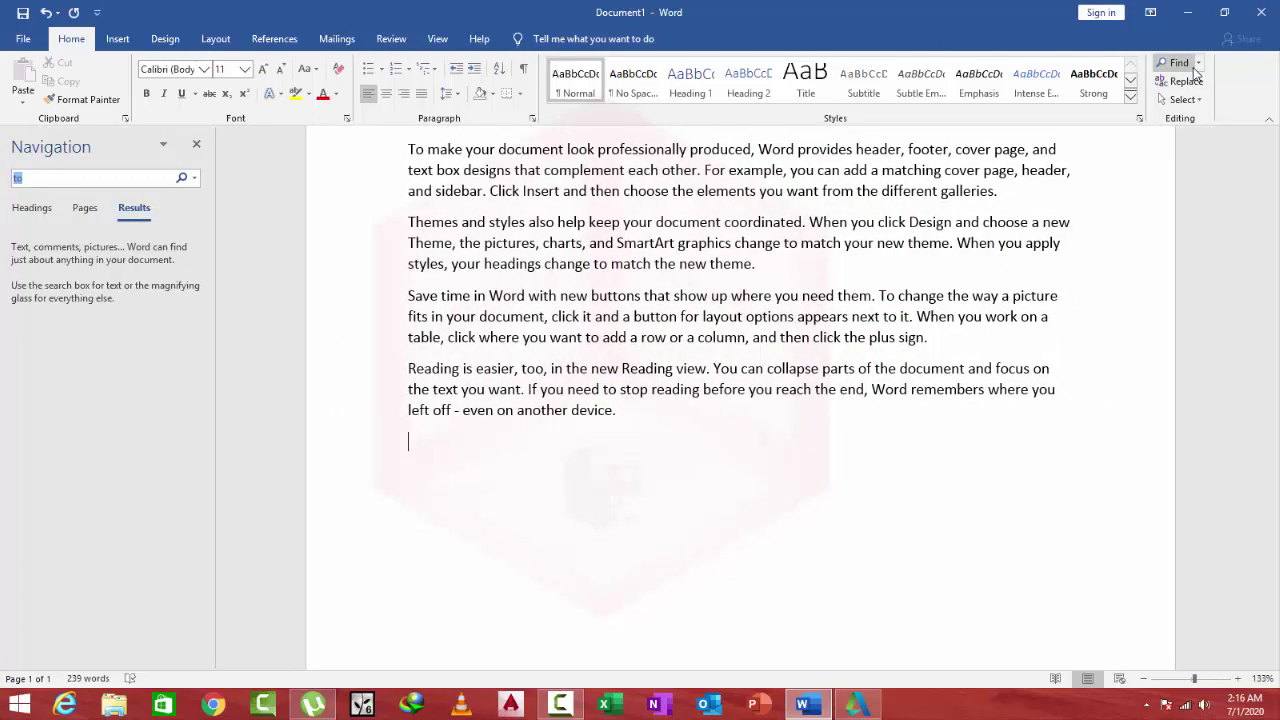
left_click(196, 144)
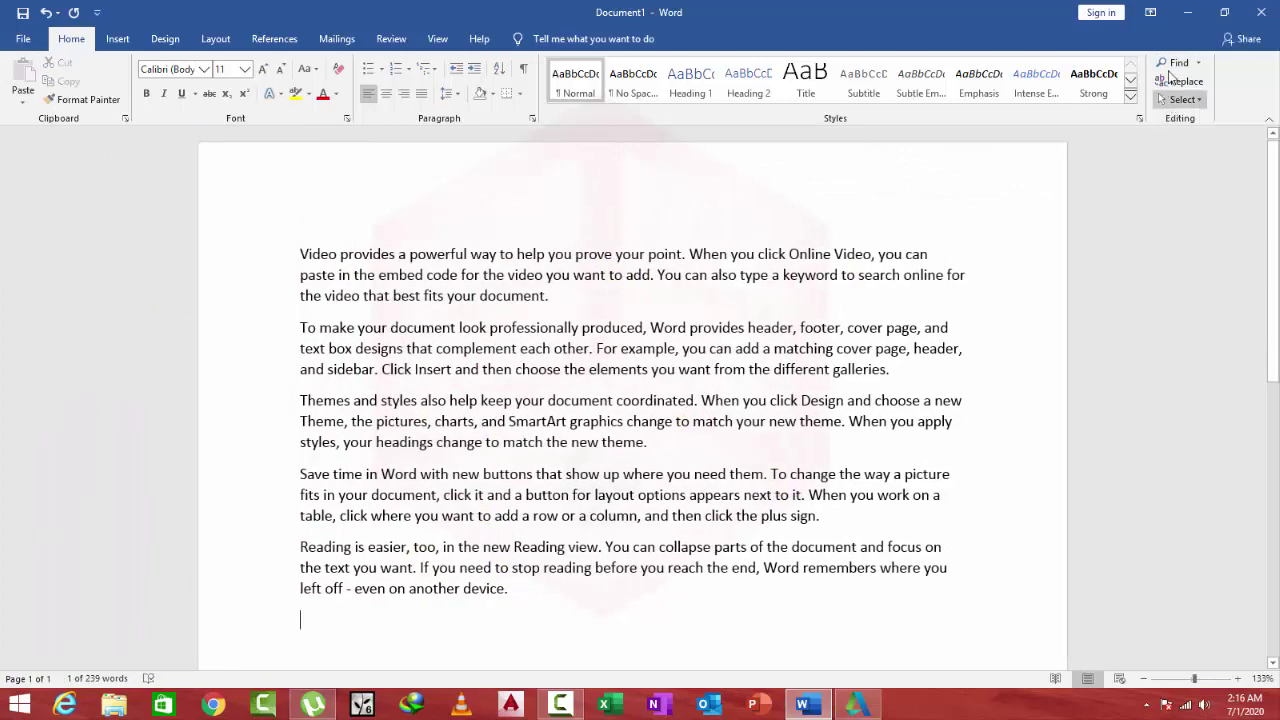
left_click(1199, 63)
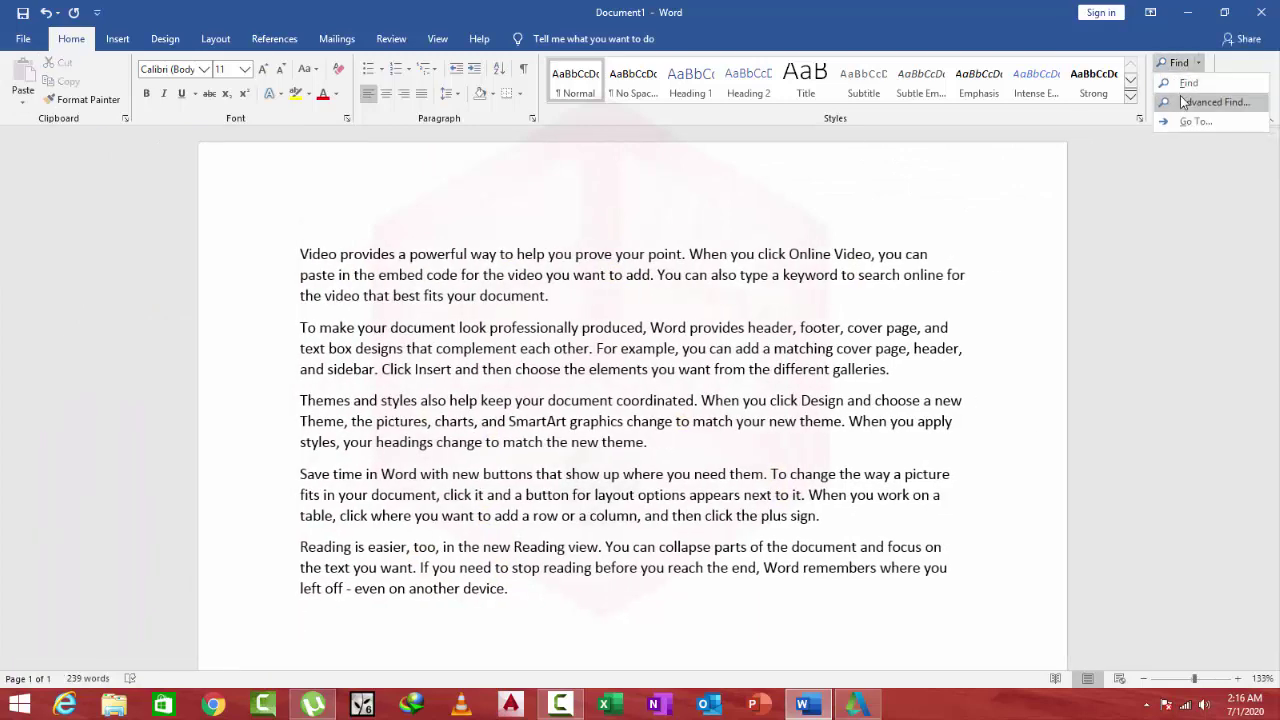
left_click(1213, 102)
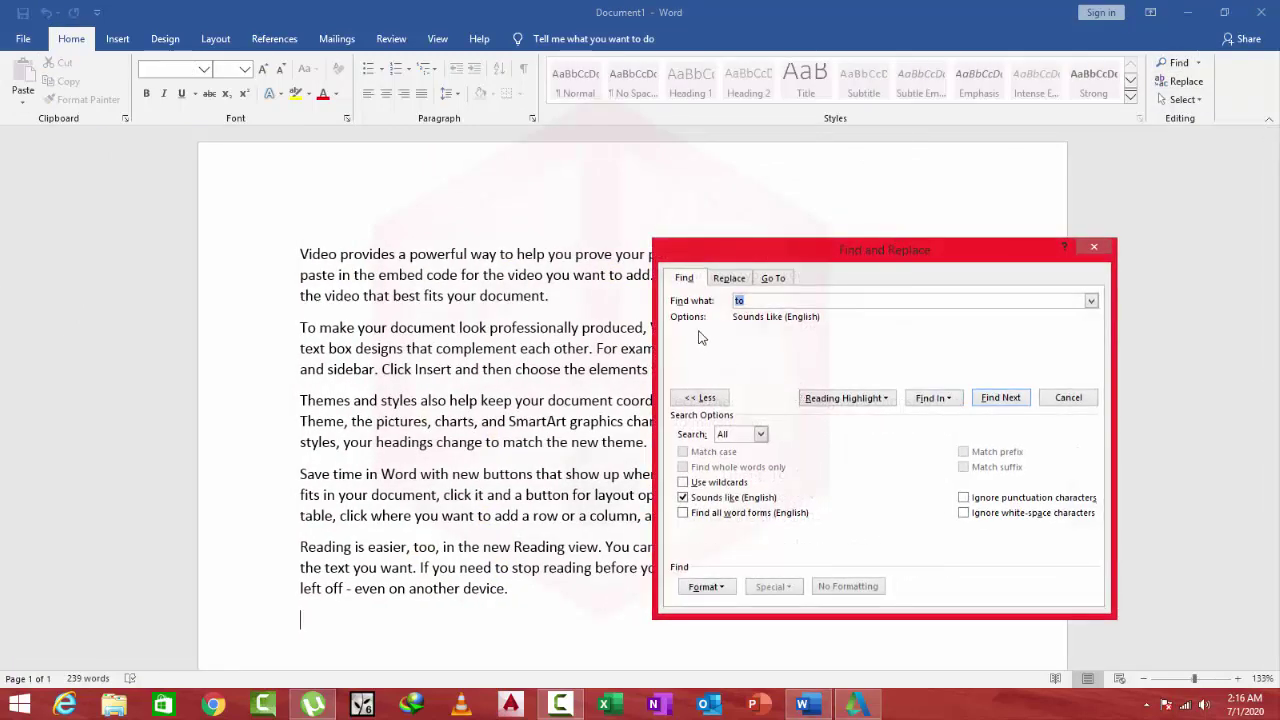
left_click(731, 281)
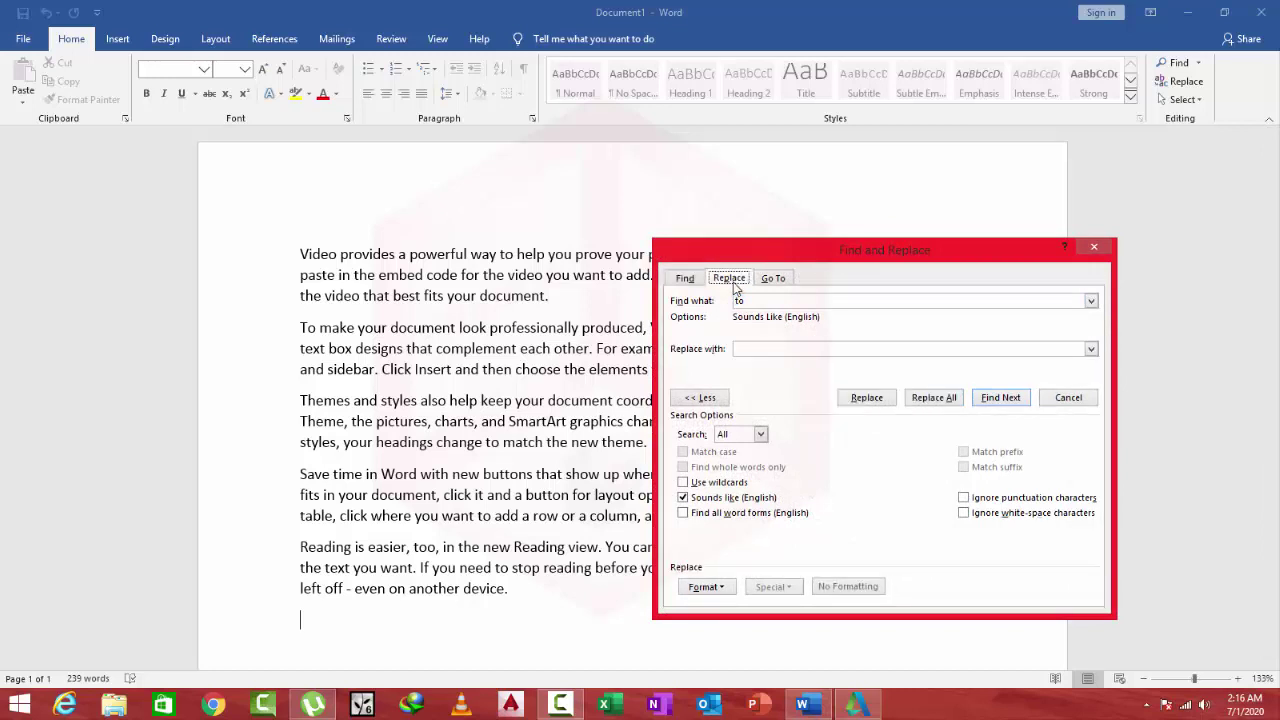
left_click(1093, 247)
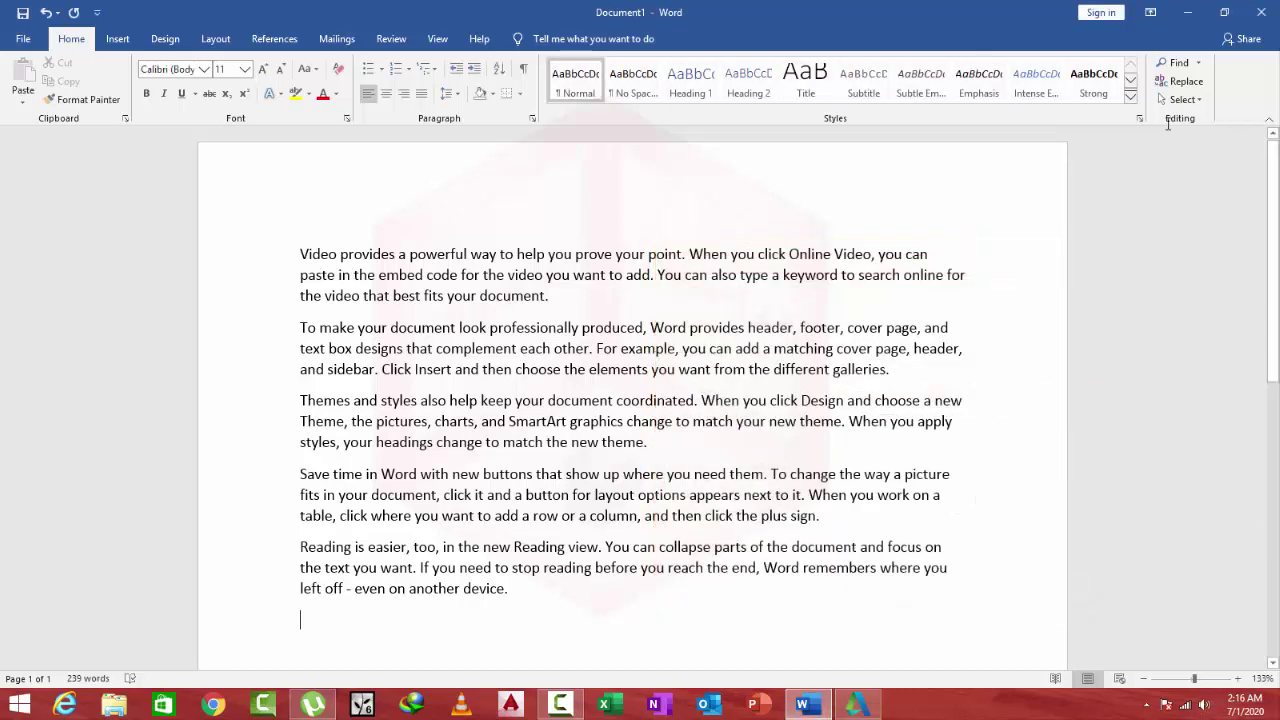
Step: Replace the first occurrence of "to" in the opening sentence with "the" using Find and Replace
left_click(1162, 84)
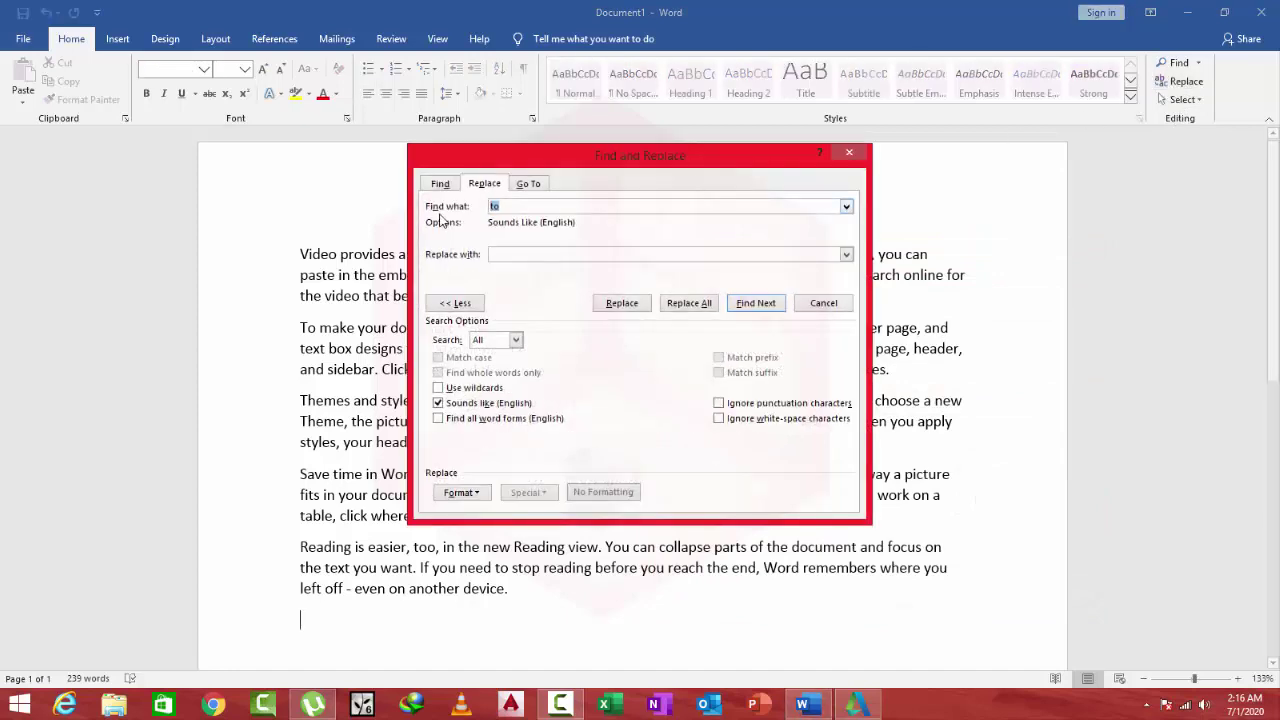
left_click_drag(623, 162, 1074, 164)
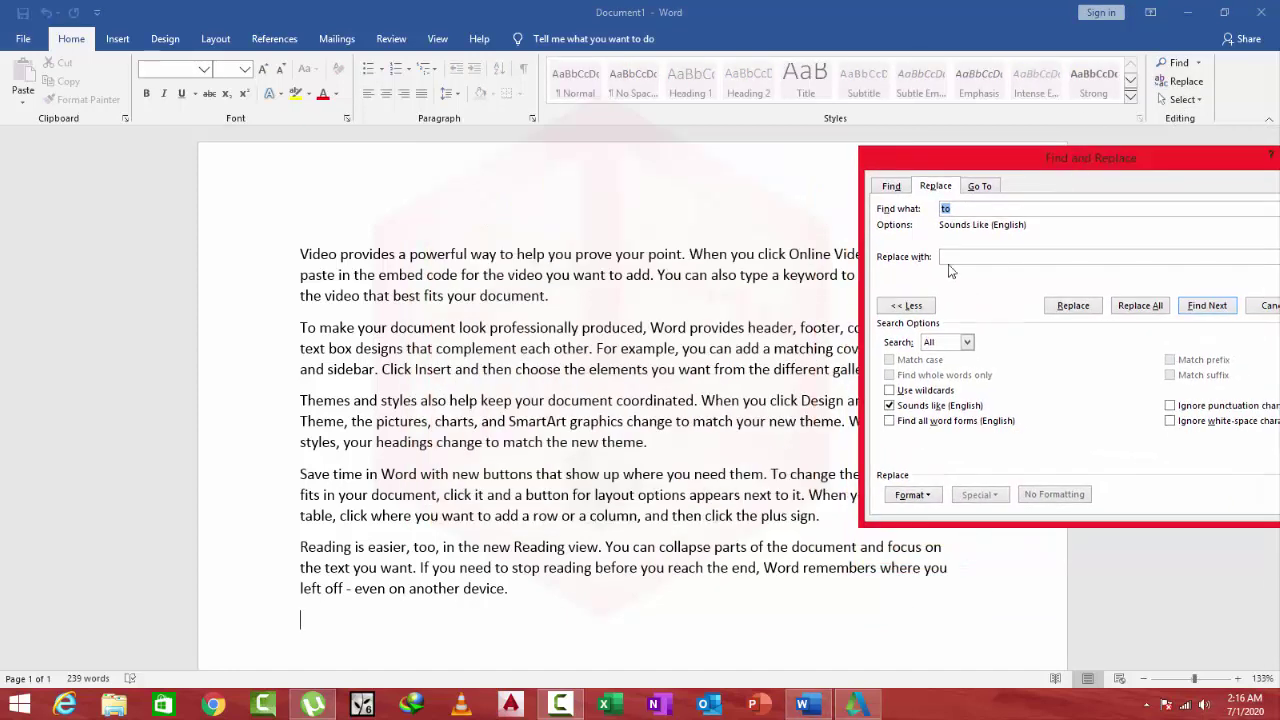
left_click(952, 257)
left_click_drag(1136, 166, 875, 290)
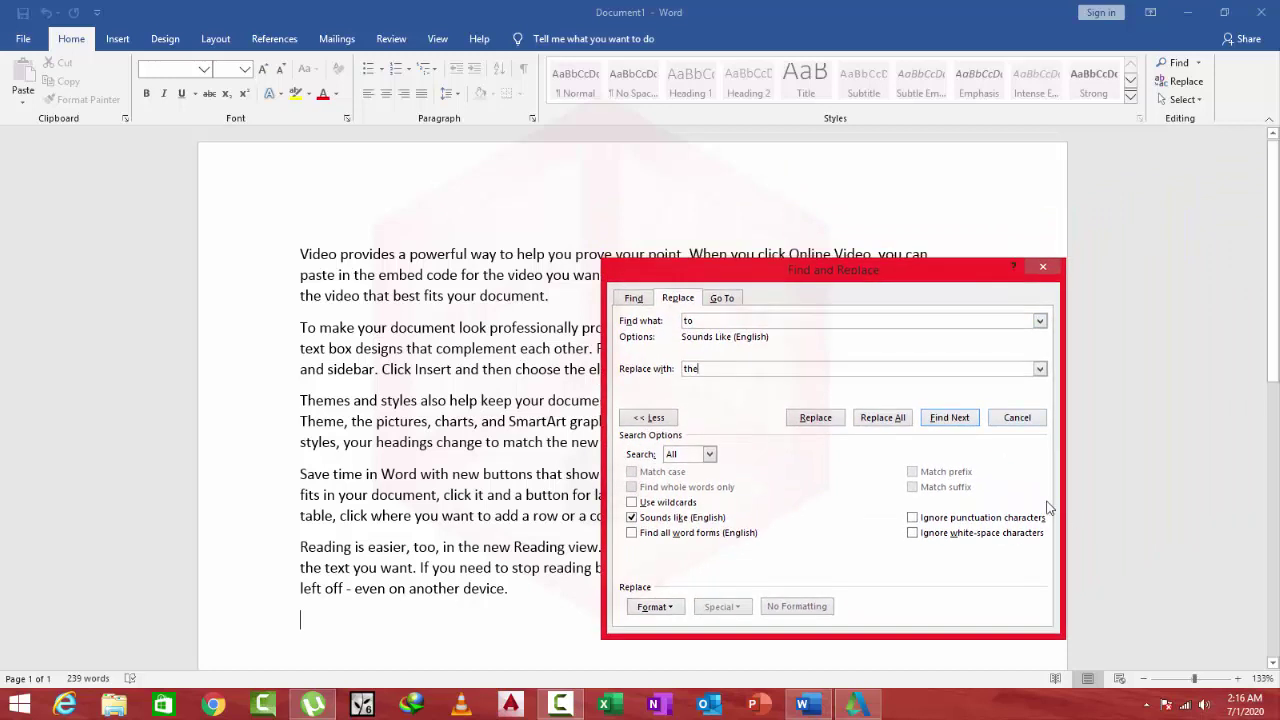
left_click(949, 417)
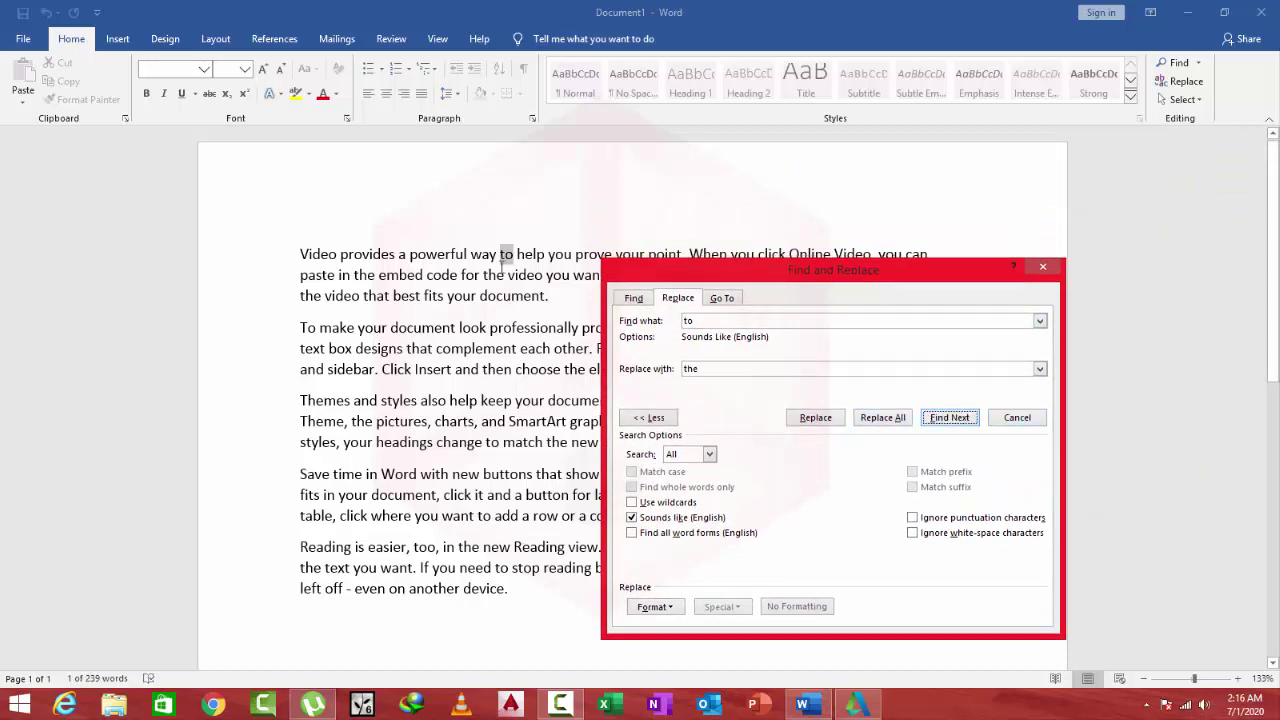
left_click(815, 417)
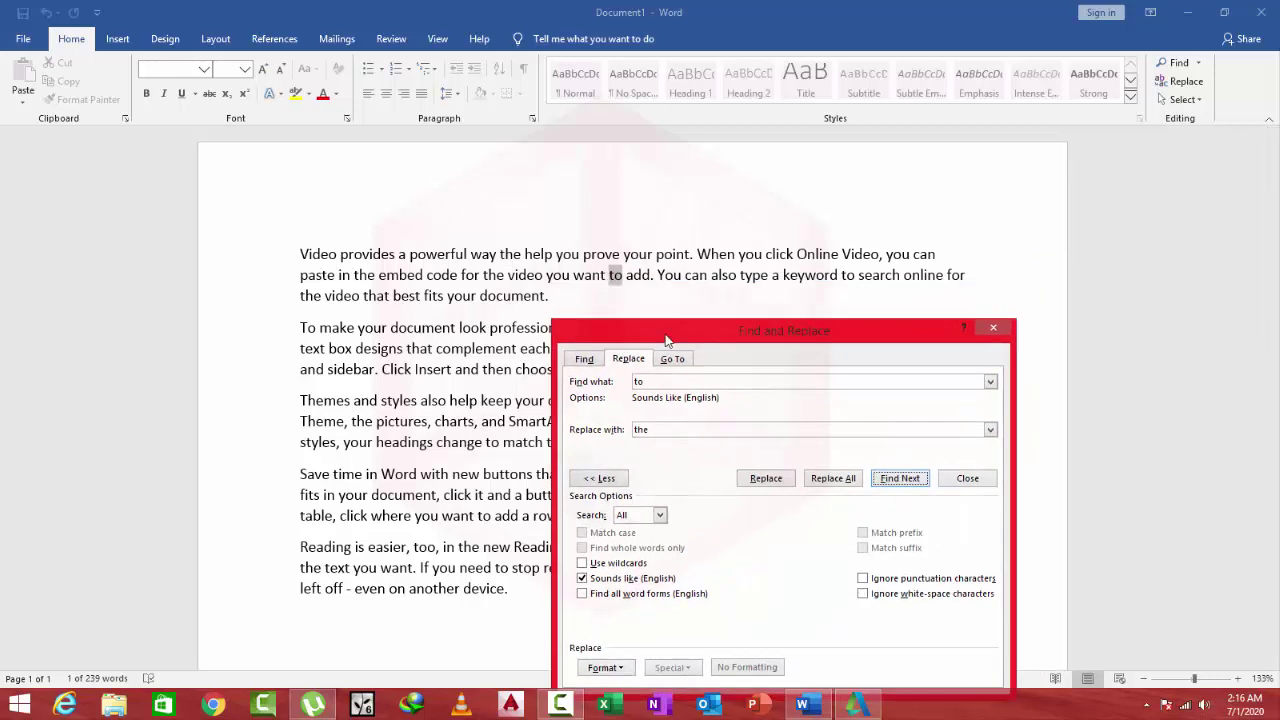
Step: Replace the "to" before "search online" with "the", replace all remaining matches in the document, and close Find and Replace
left_click_drag(706, 300, 658, 337)
left_click(893, 479)
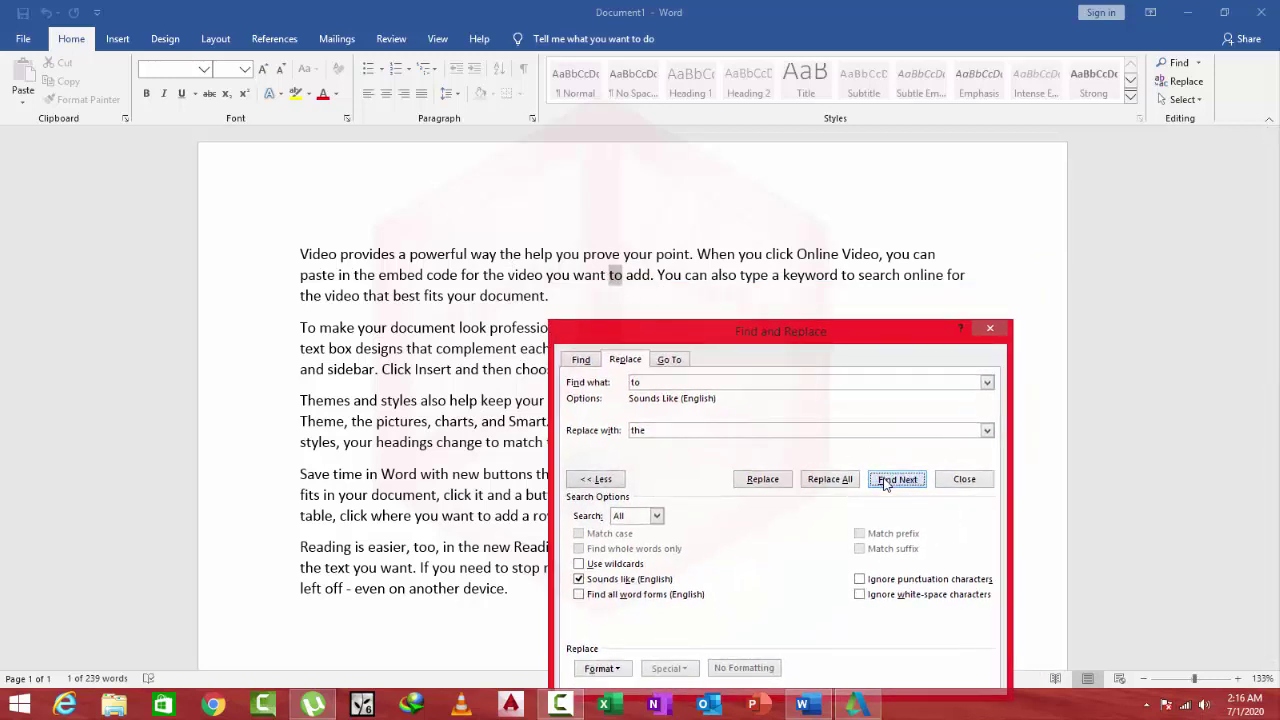
left_click(765, 482)
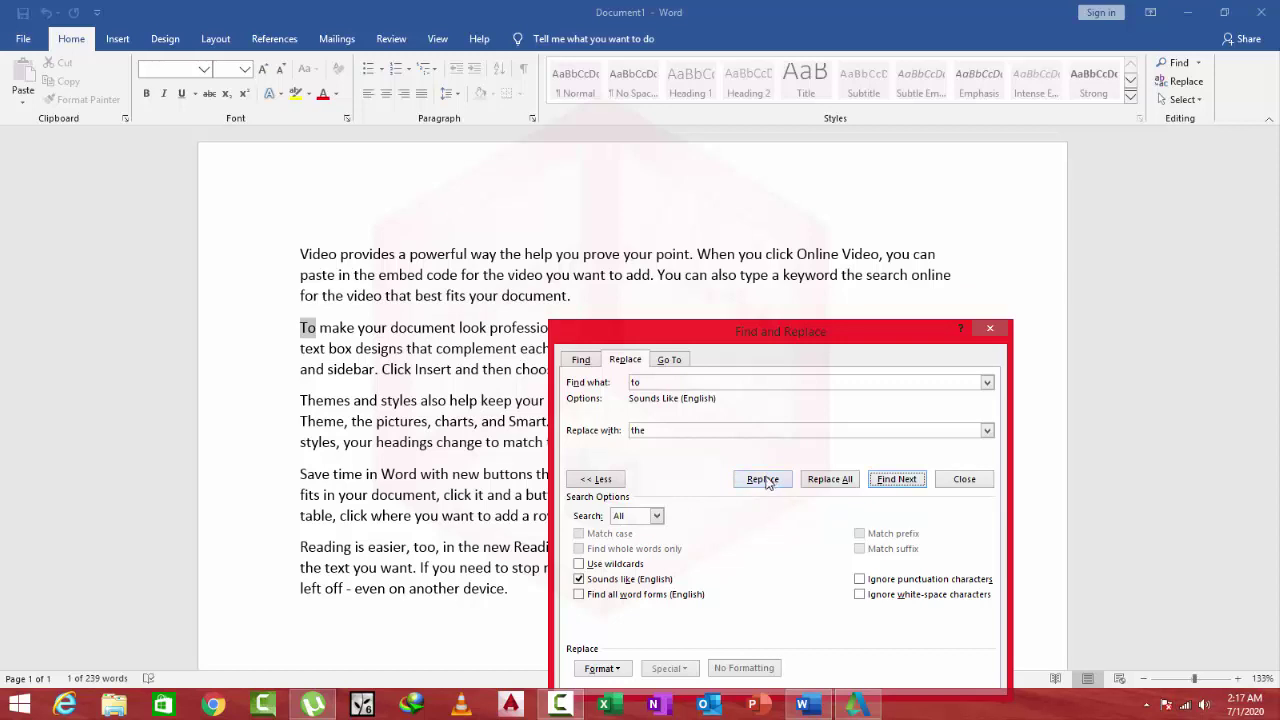
left_click(830, 480)
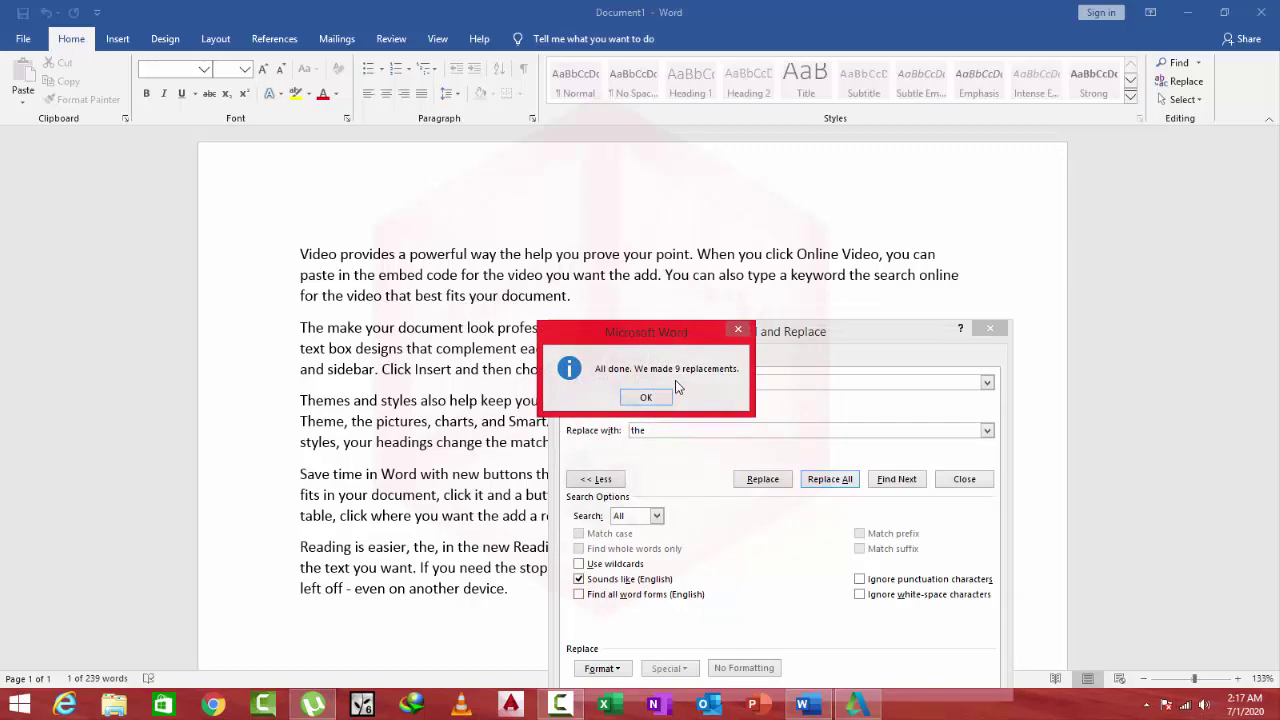
left_click(662, 400)
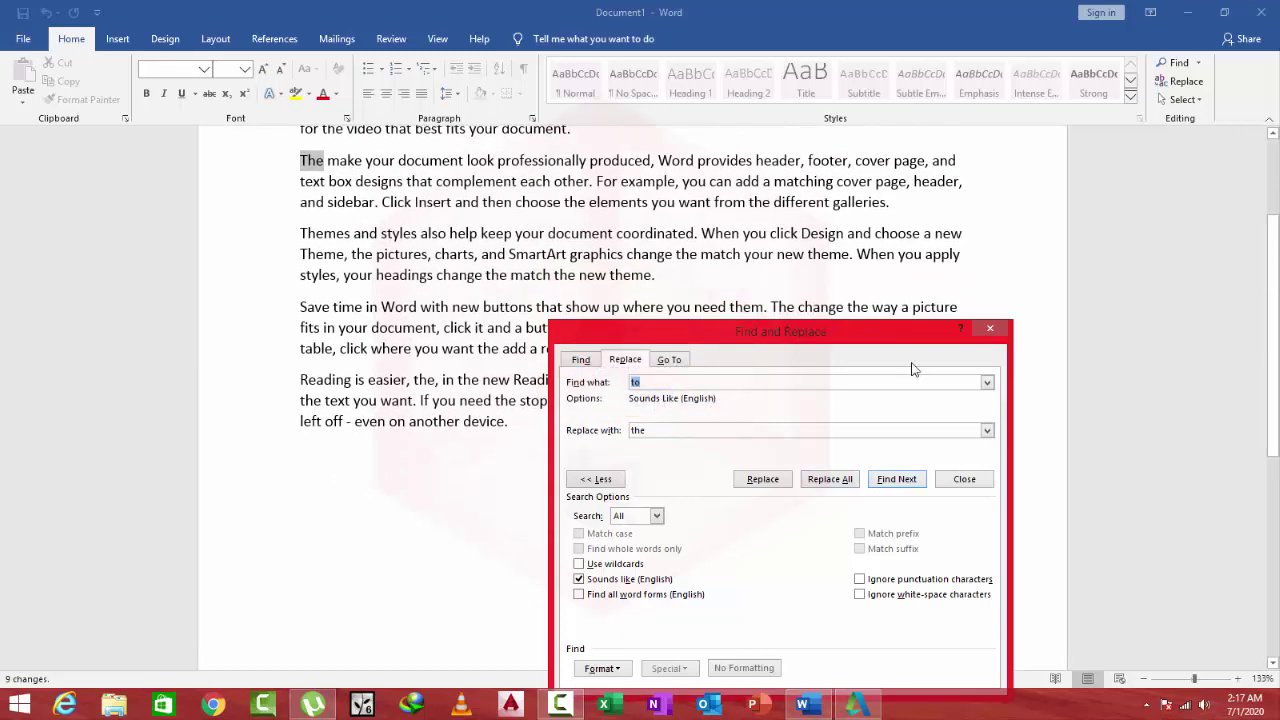
left_click(988, 329)
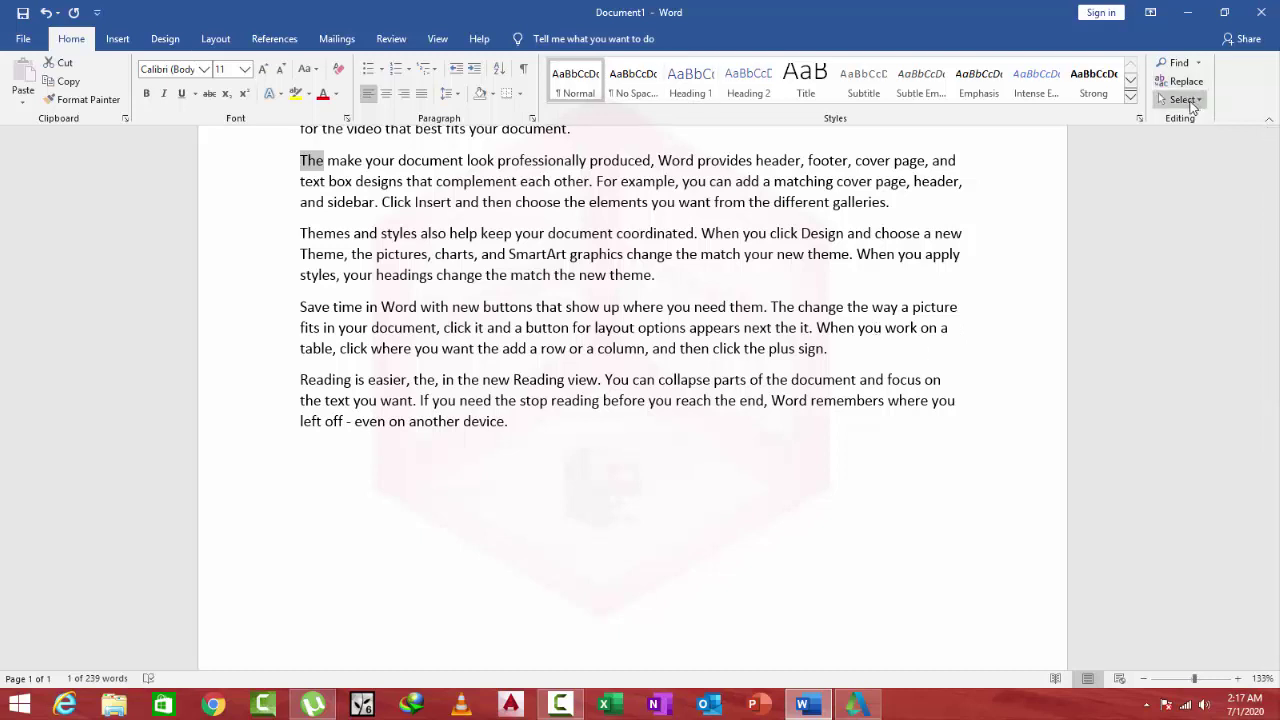
Step: Draw a large square Frame shape over the middle of the text, covering the second to last paragraphs
left_click(1183, 100)
key("Escape")
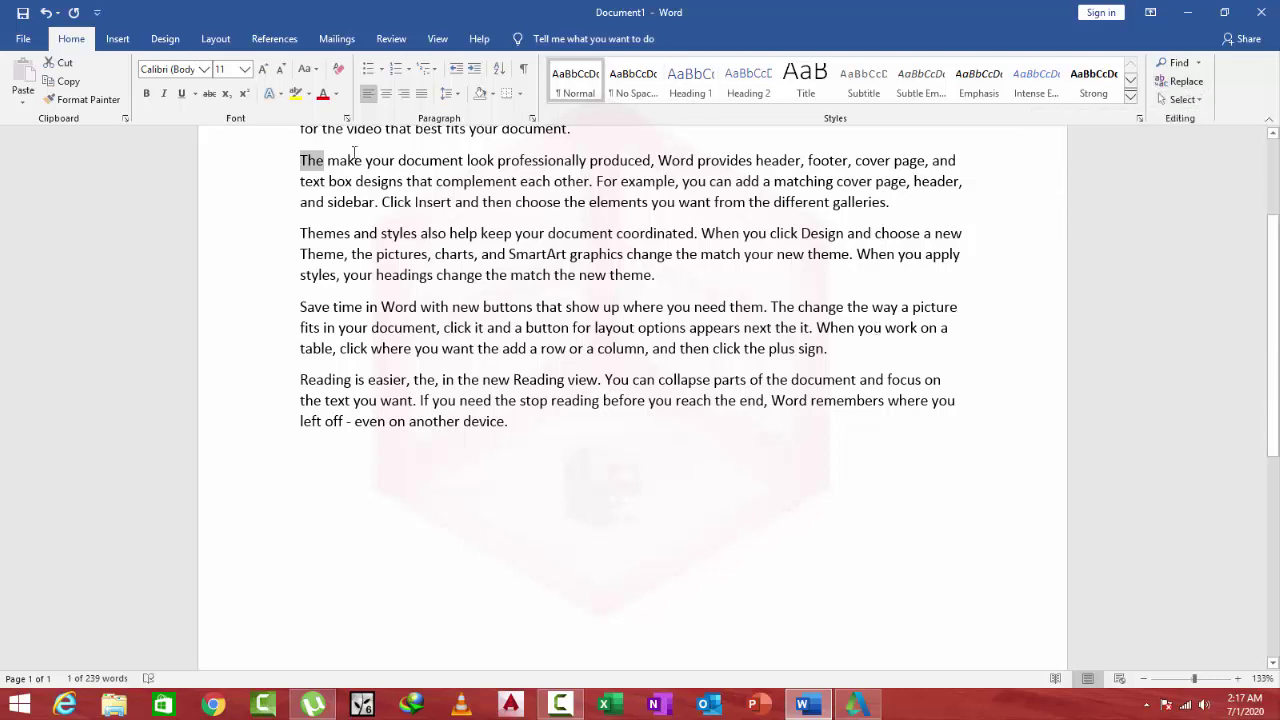
left_click(117, 42)
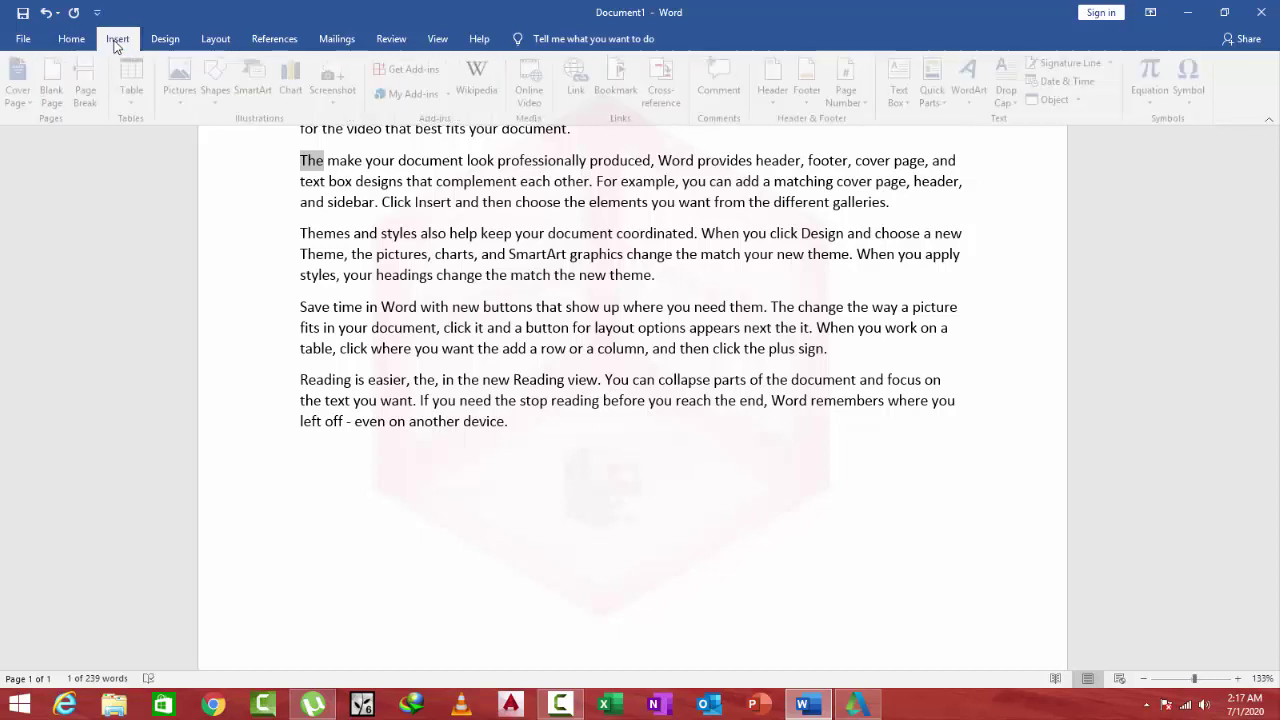
left_click(211, 108)
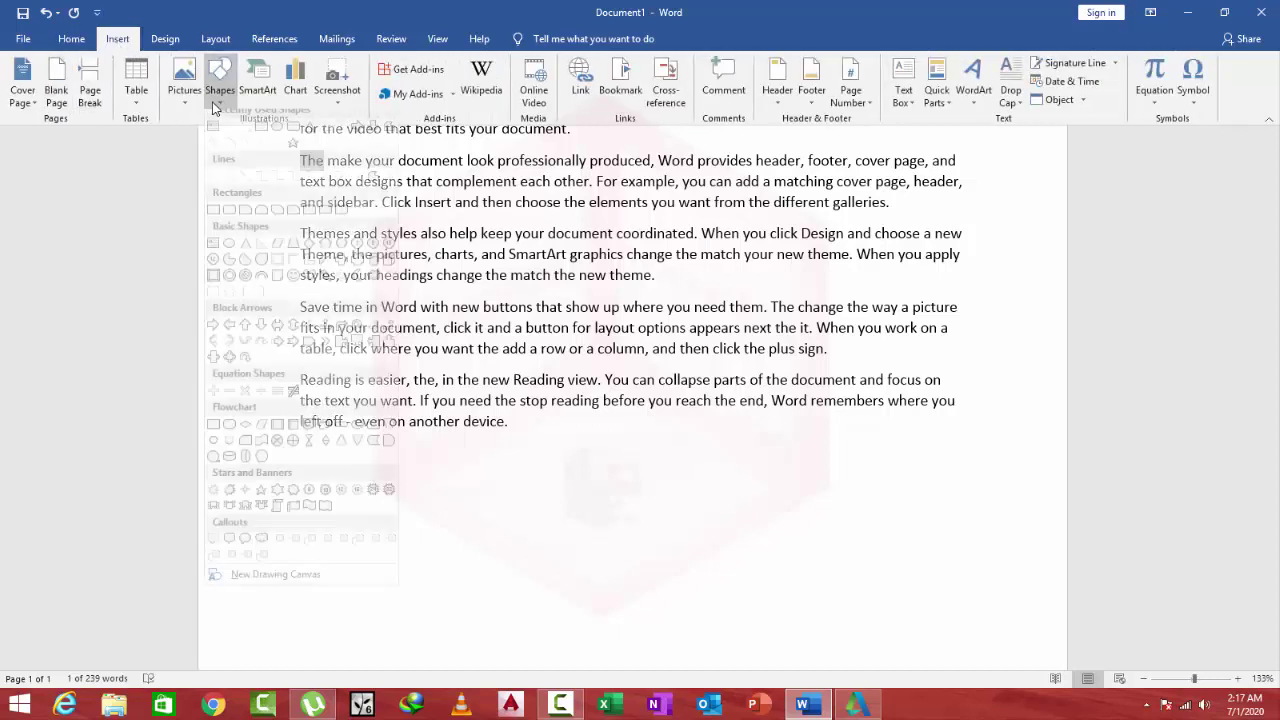
left_click(280, 282)
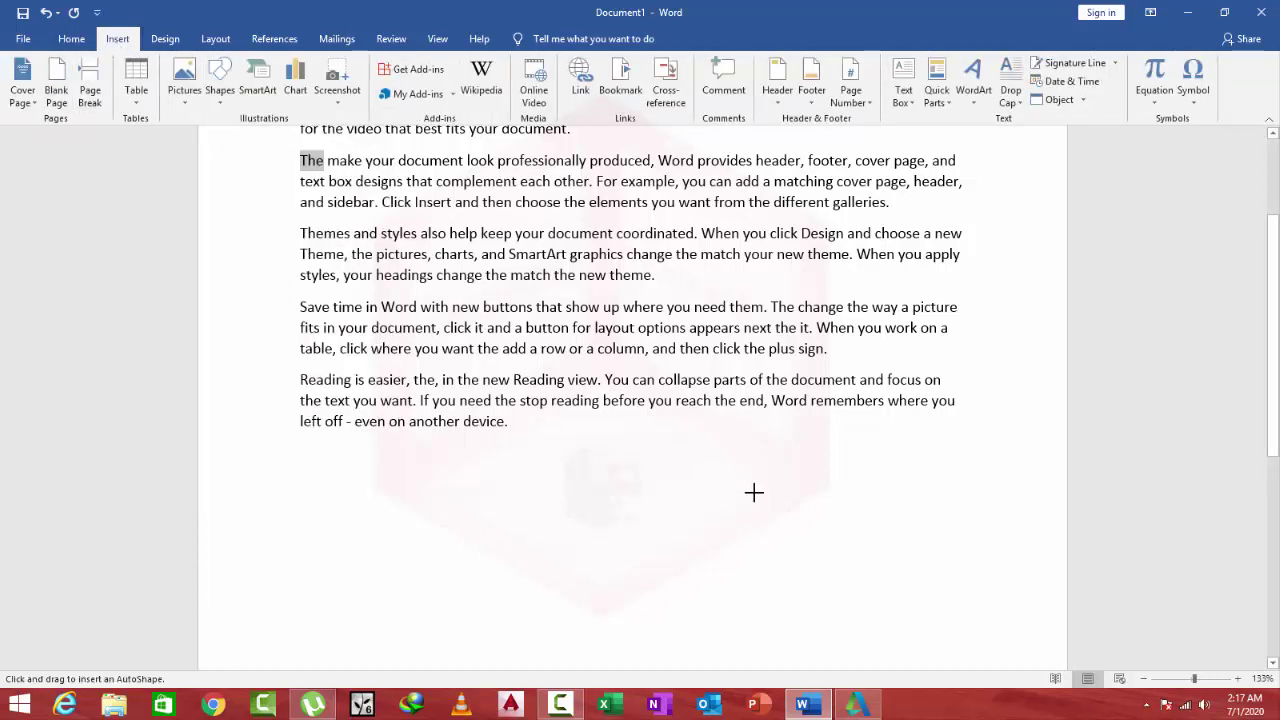
left_click_drag(757, 496, 415, 155)
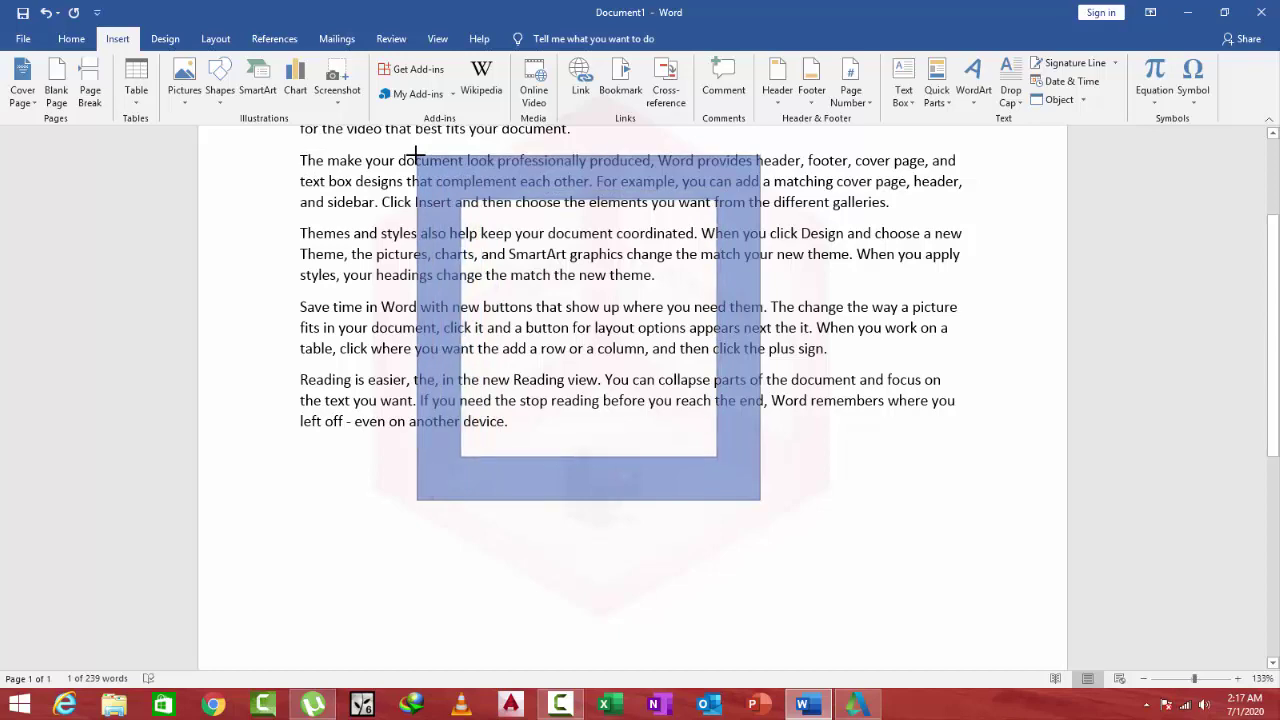
left_click(948, 481)
scroll(944, 476, "up", 3)
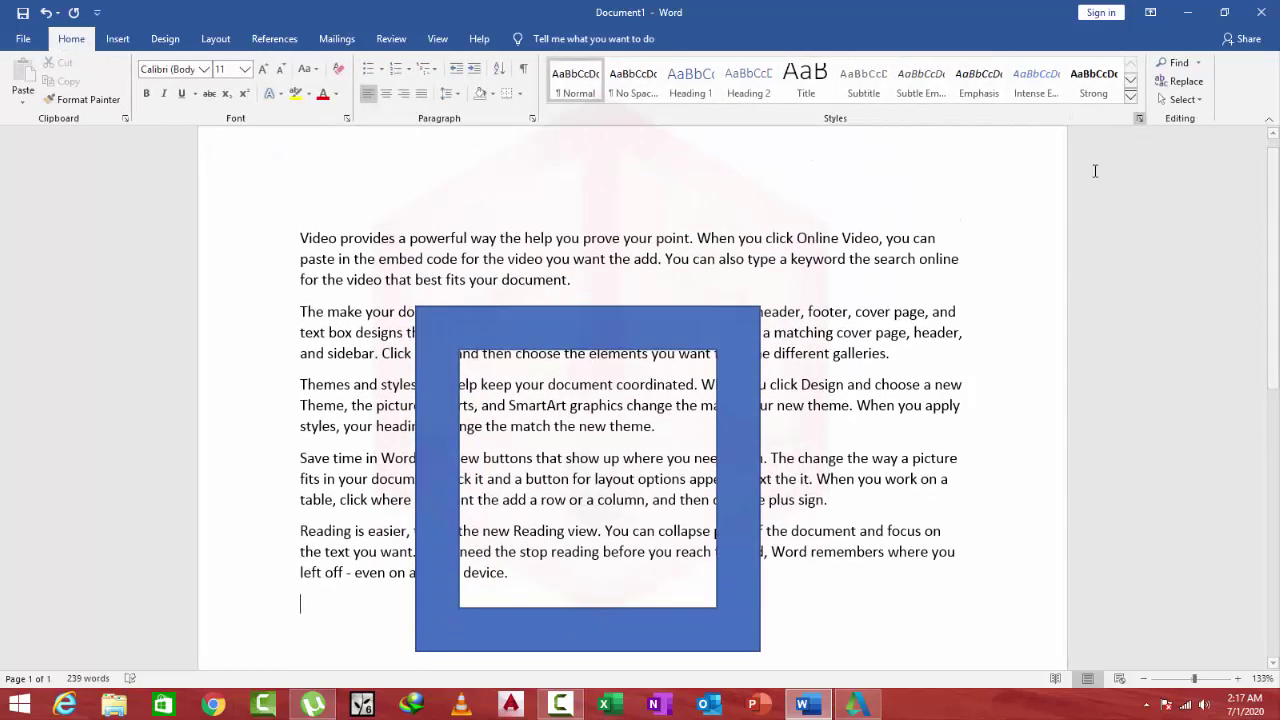
Step: Select all the document's content, including the frame shape, and clear the selection
key("ctrl+a")
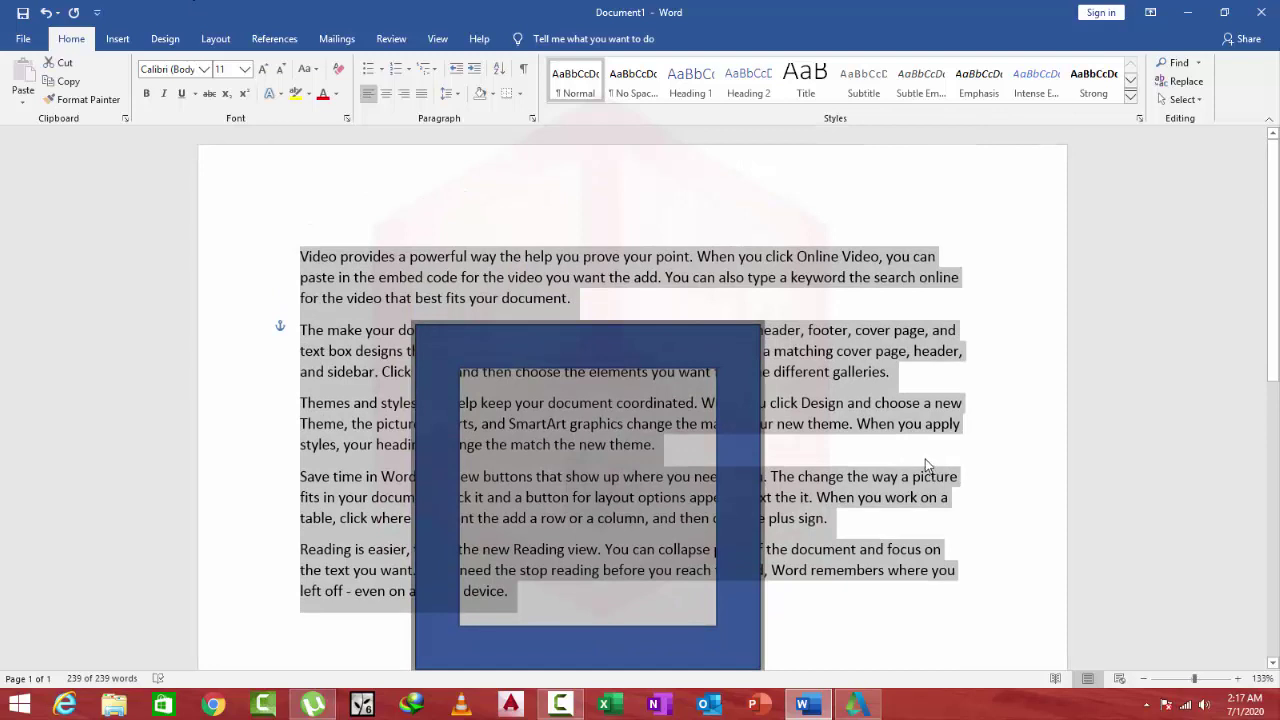
left_click(1037, 244)
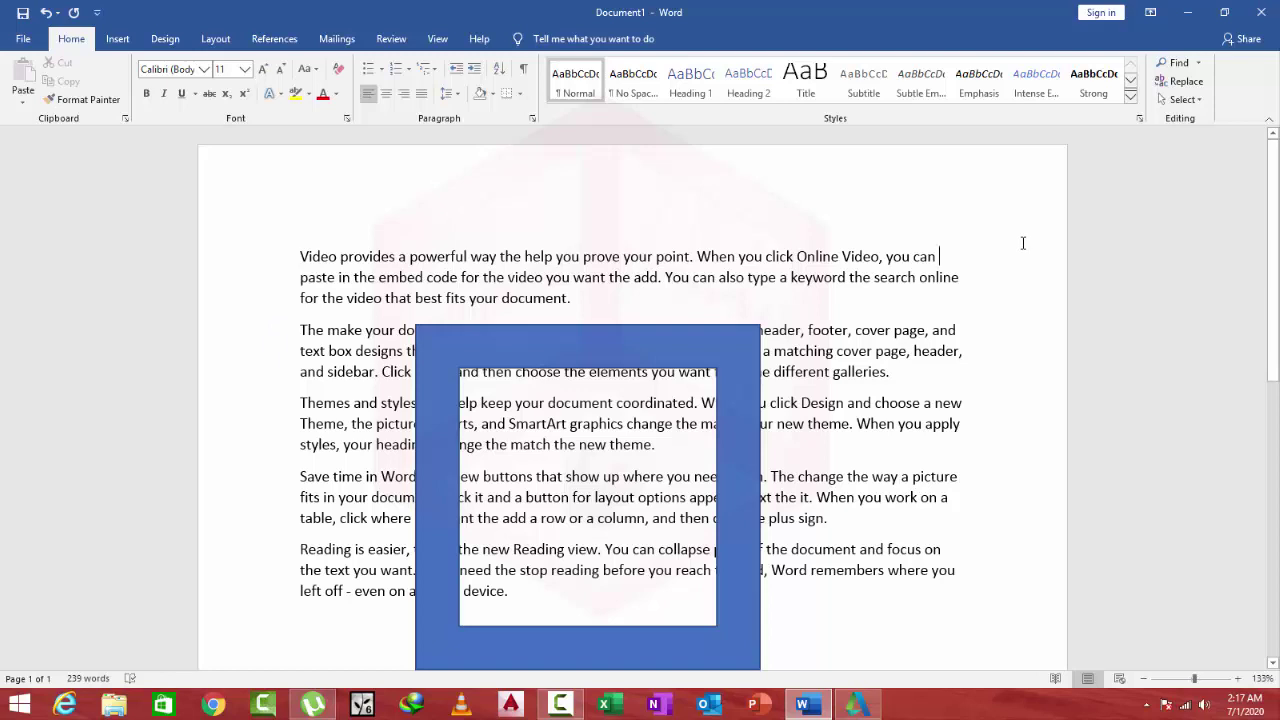
Step: Select only the frame shape with Select Objects and move it towards the page's left margin
left_click(1190, 100)
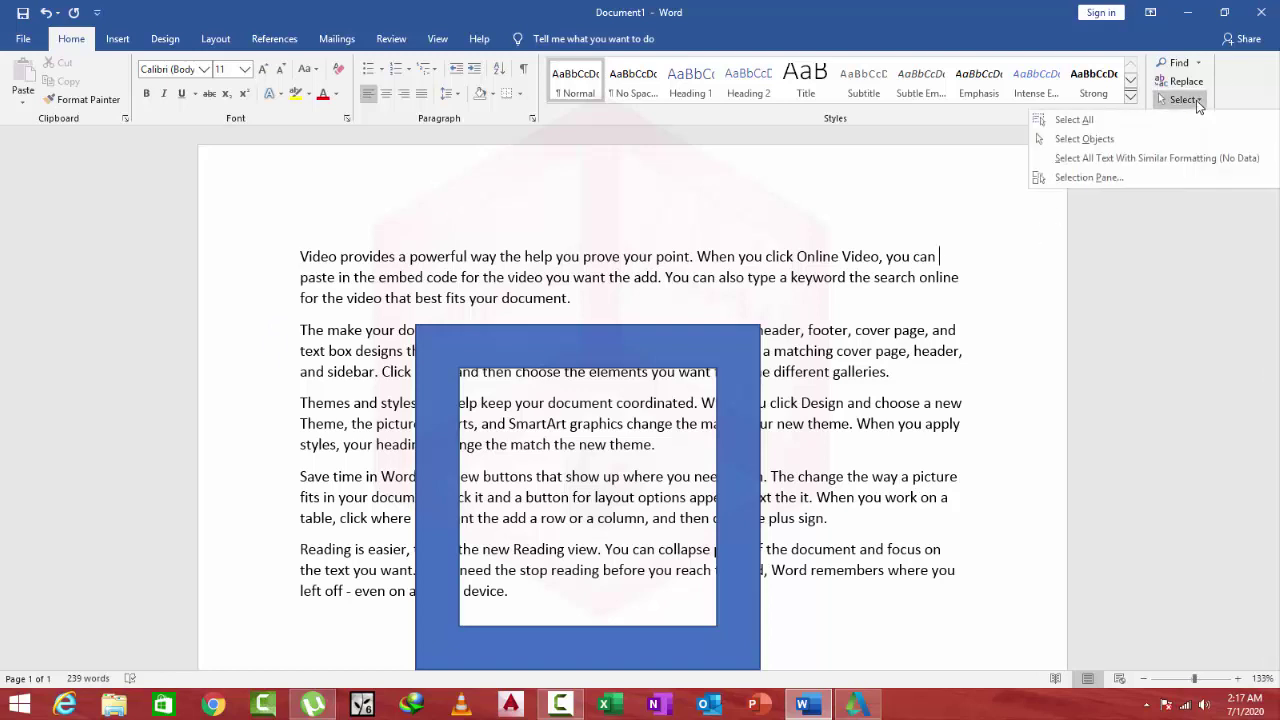
left_click(1122, 134)
scroll(1012, 592, "down", 3)
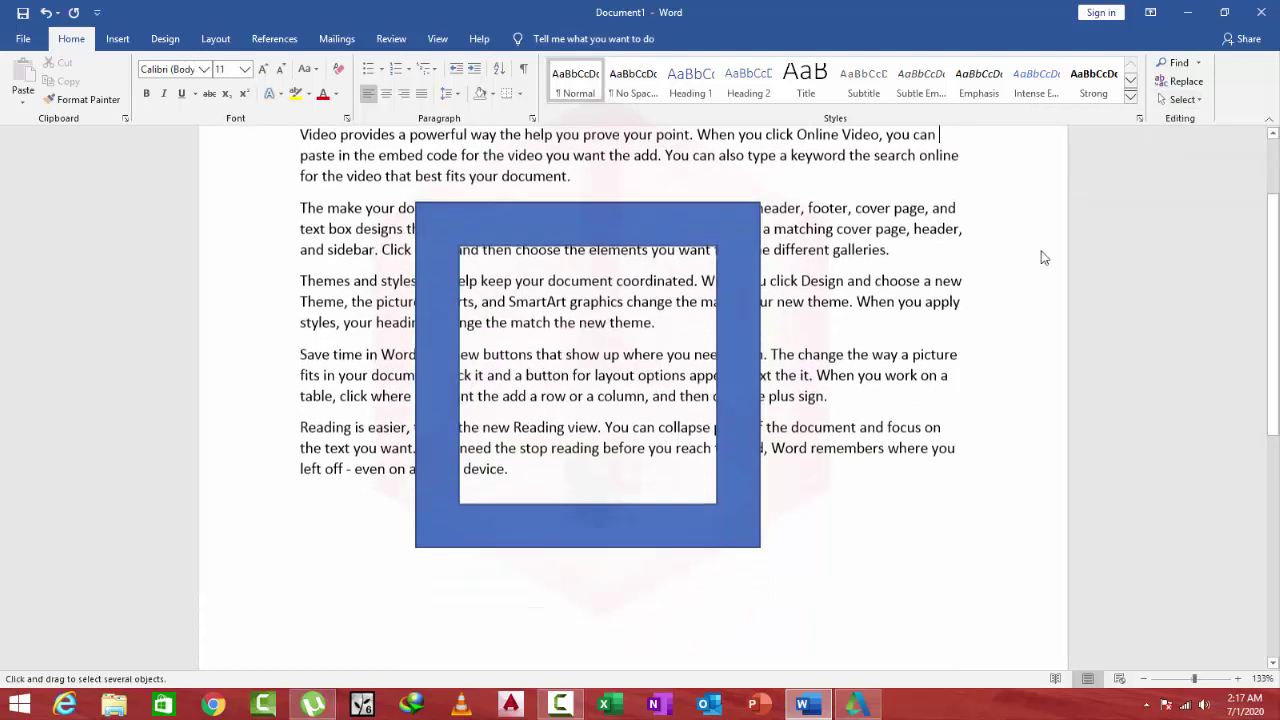
left_click_drag(1012, 592, 124, 124)
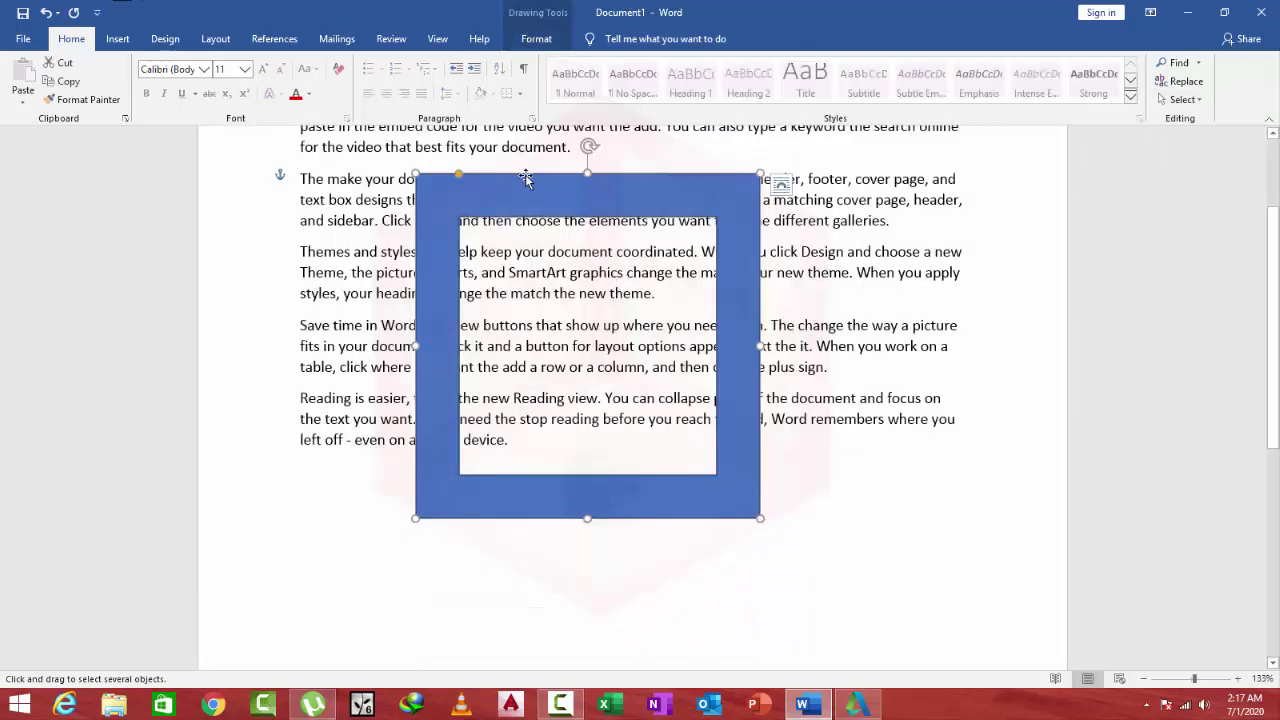
left_click_drag(672, 216, 640, 201)
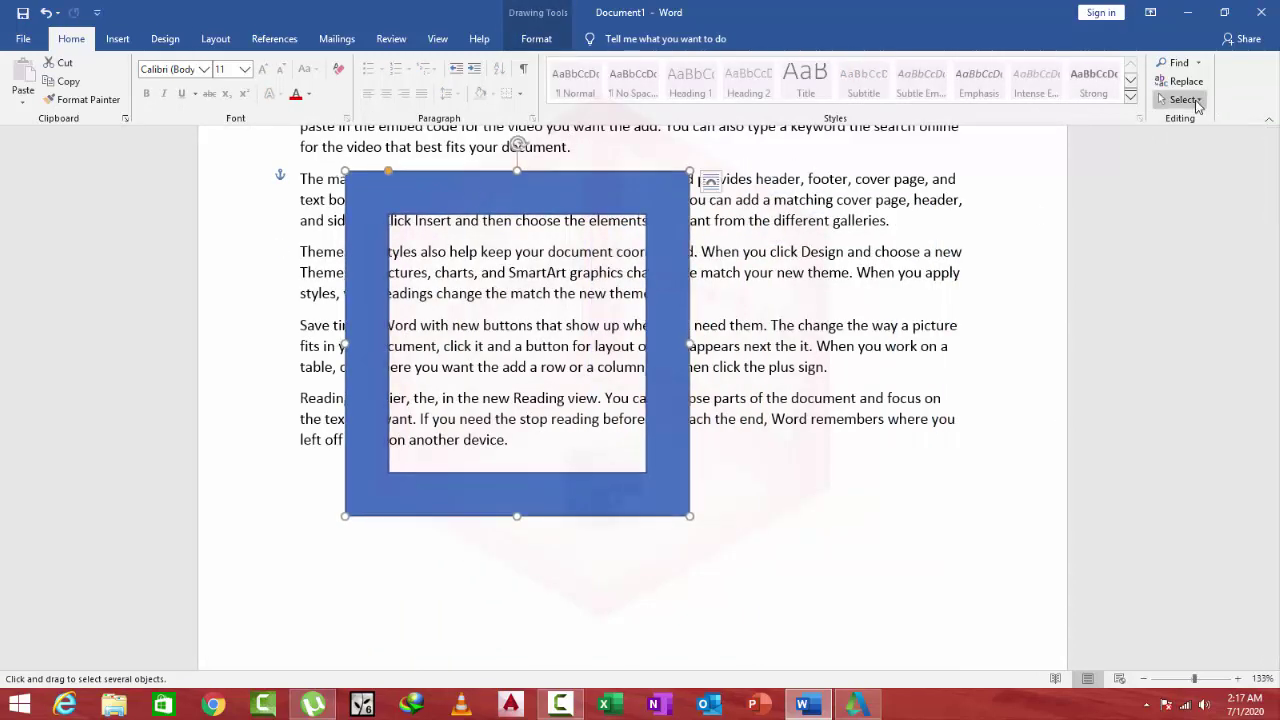
Step: Select all text and objects together, clear the selection, and delete the frame shape
left_click(1196, 104)
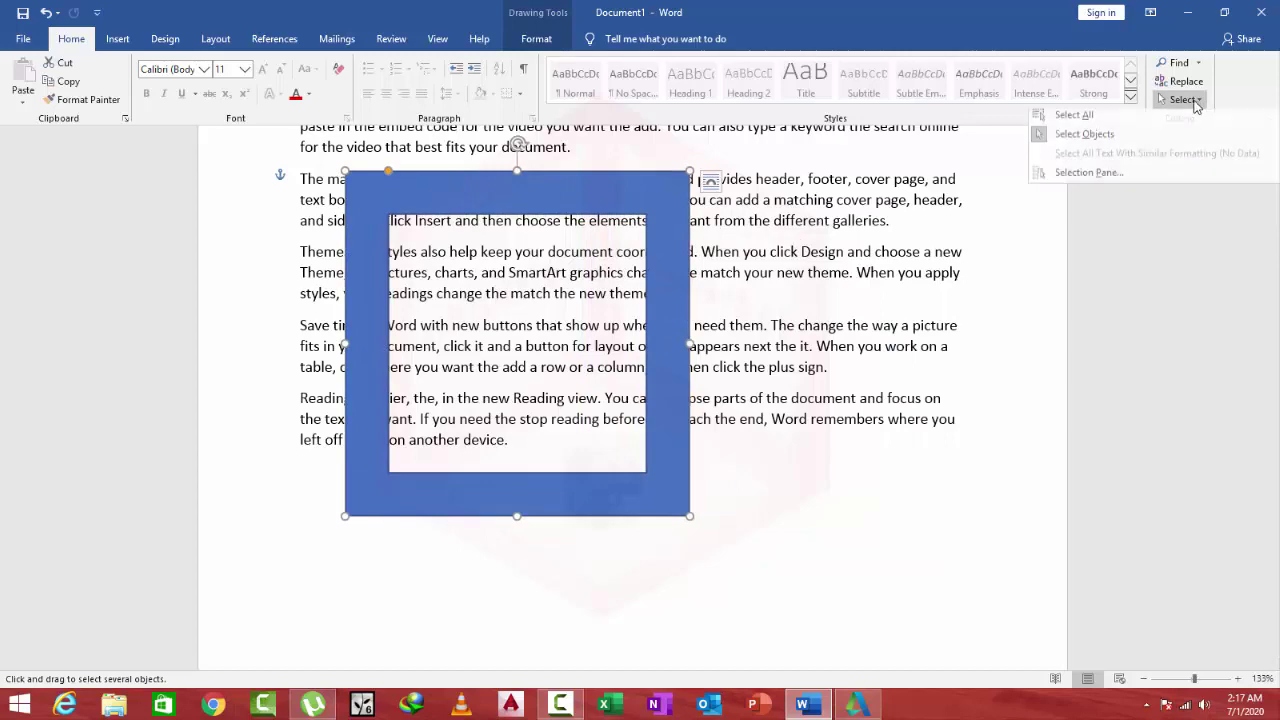
left_click(1107, 123)
left_click_drag(970, 538, 88, 4)
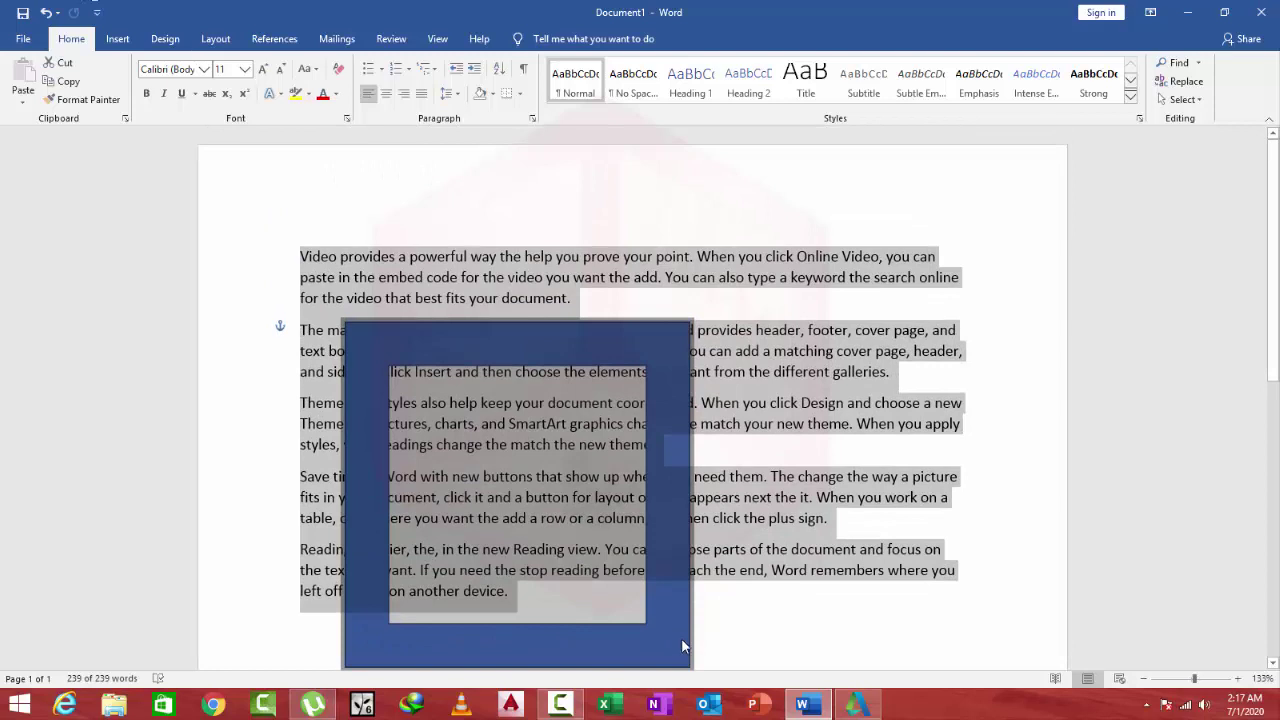
left_click(705, 624)
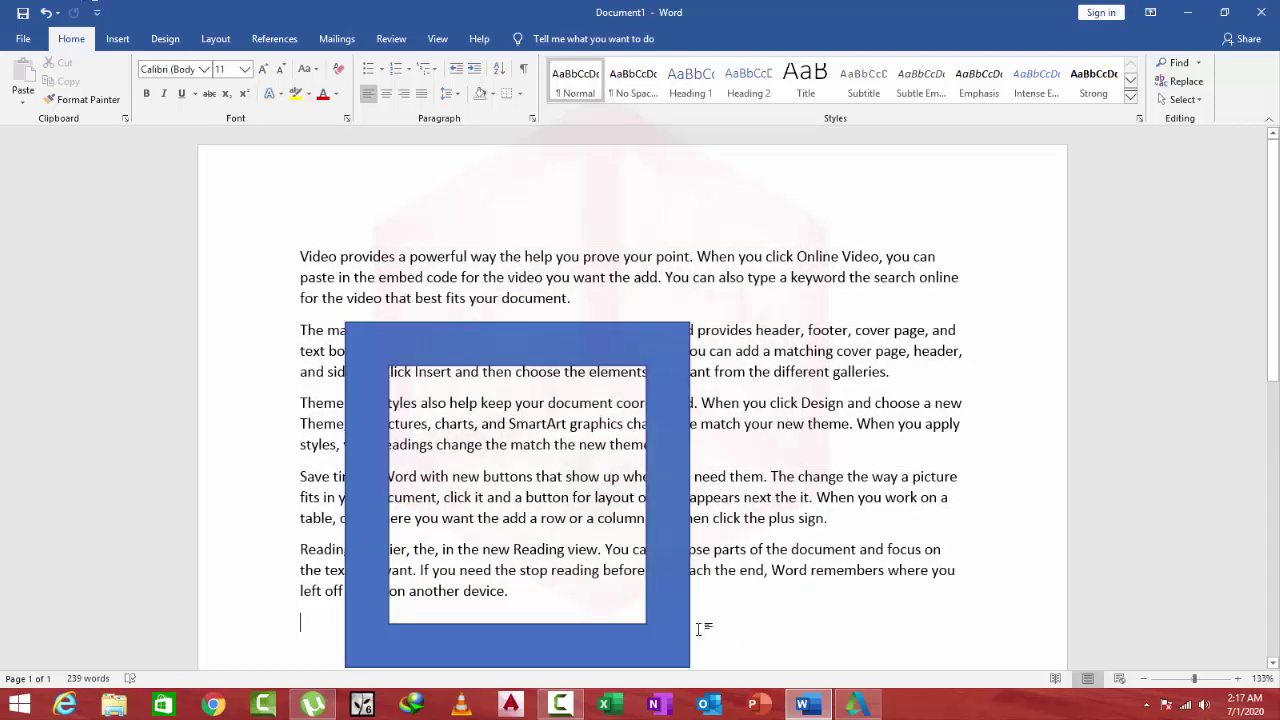
left_click(654, 620)
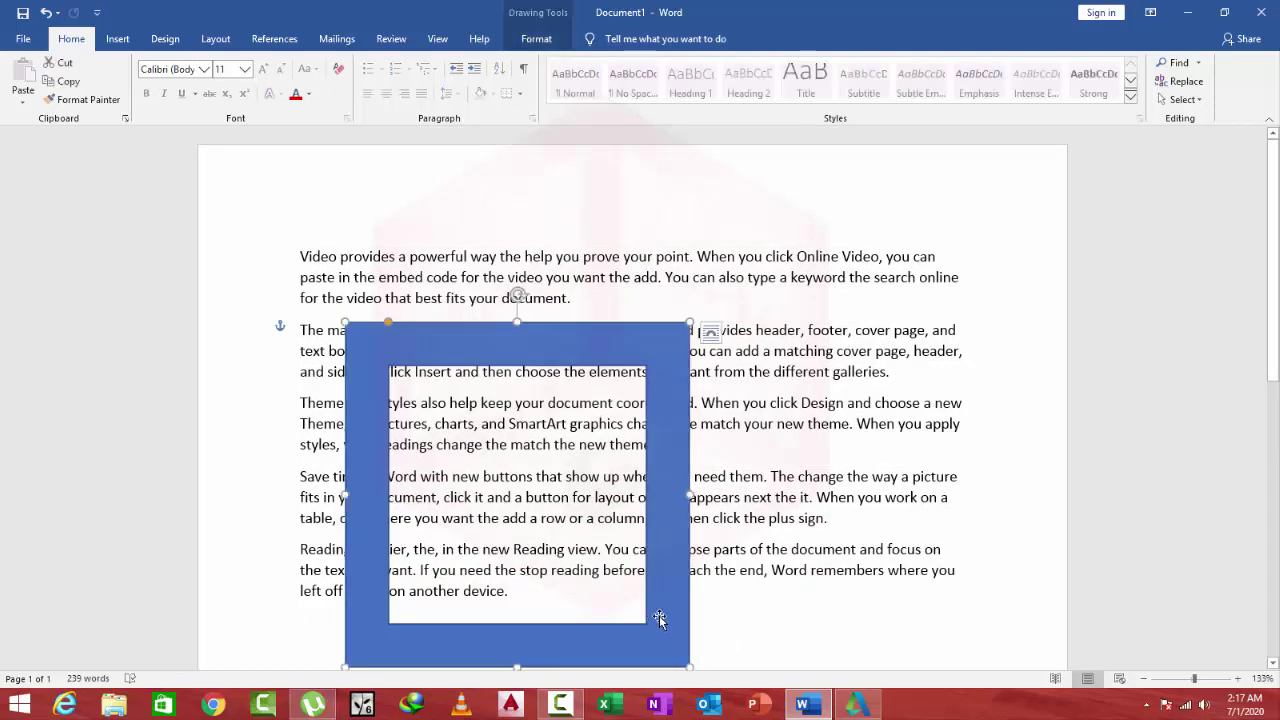
key("Delete")
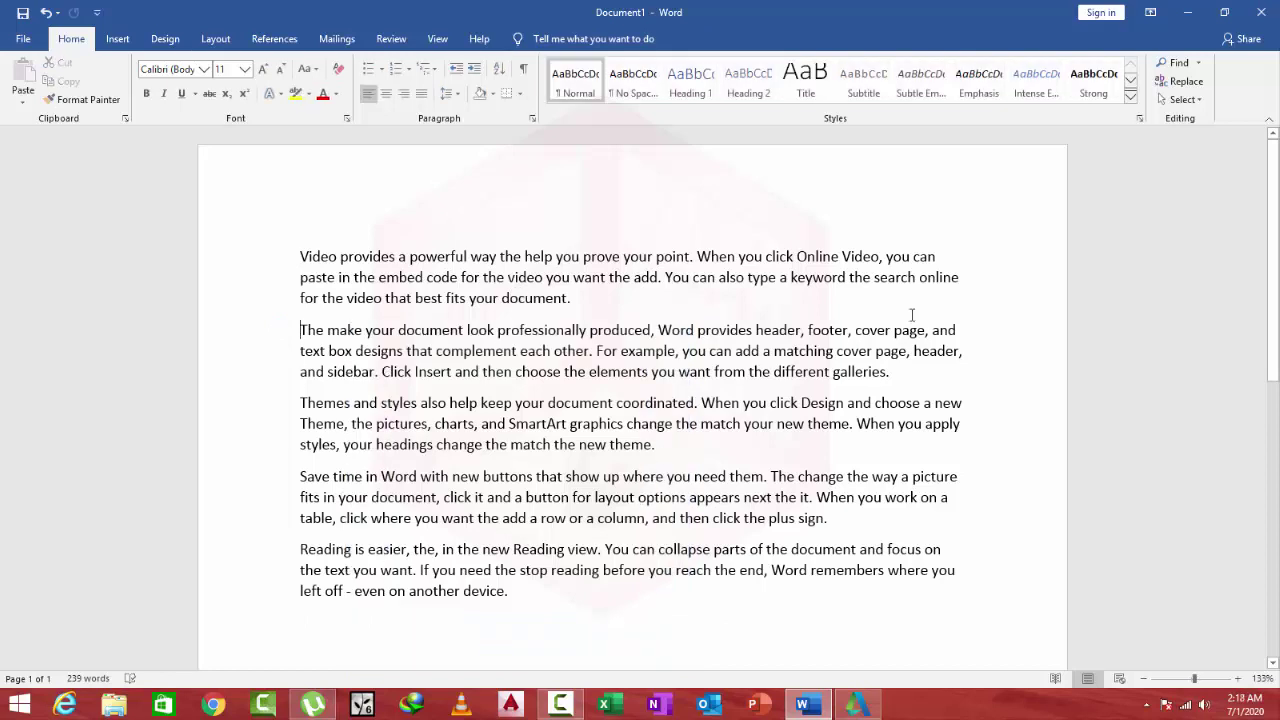
Step: Select the first paragraph and set its font color to the standard Light Blue
left_click(1199, 100)
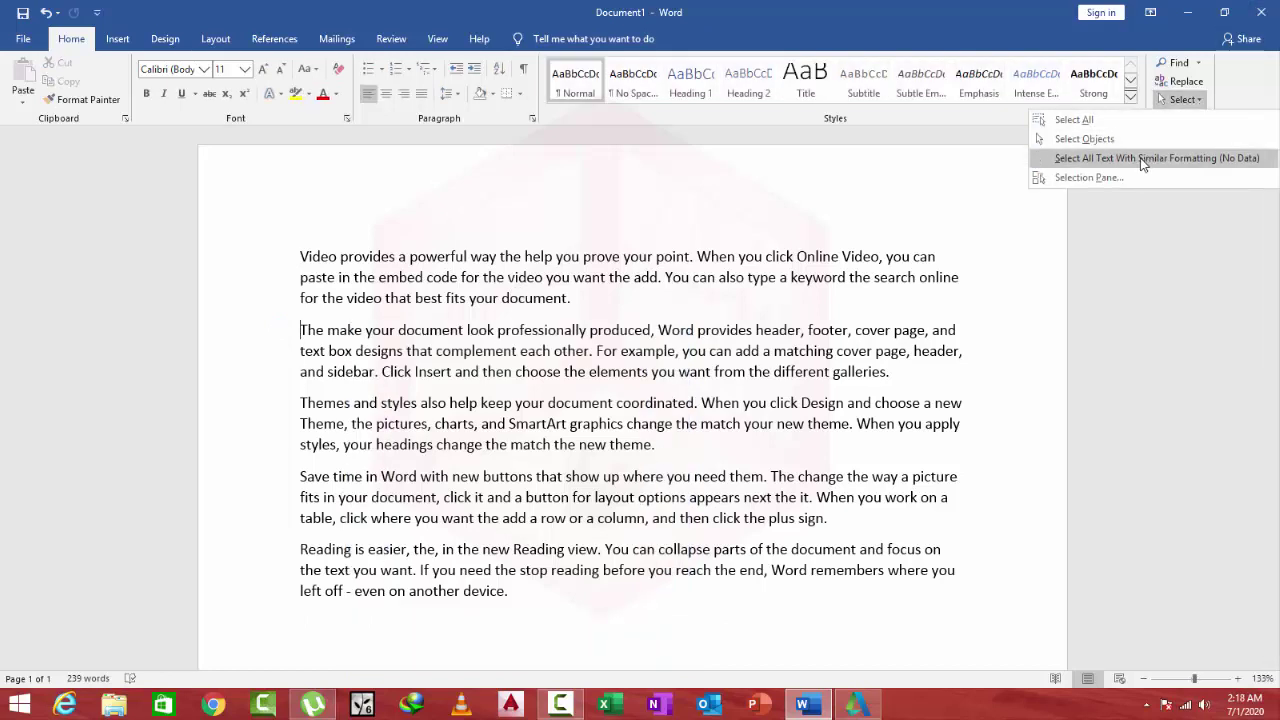
left_click(629, 316)
triple_click(600, 301)
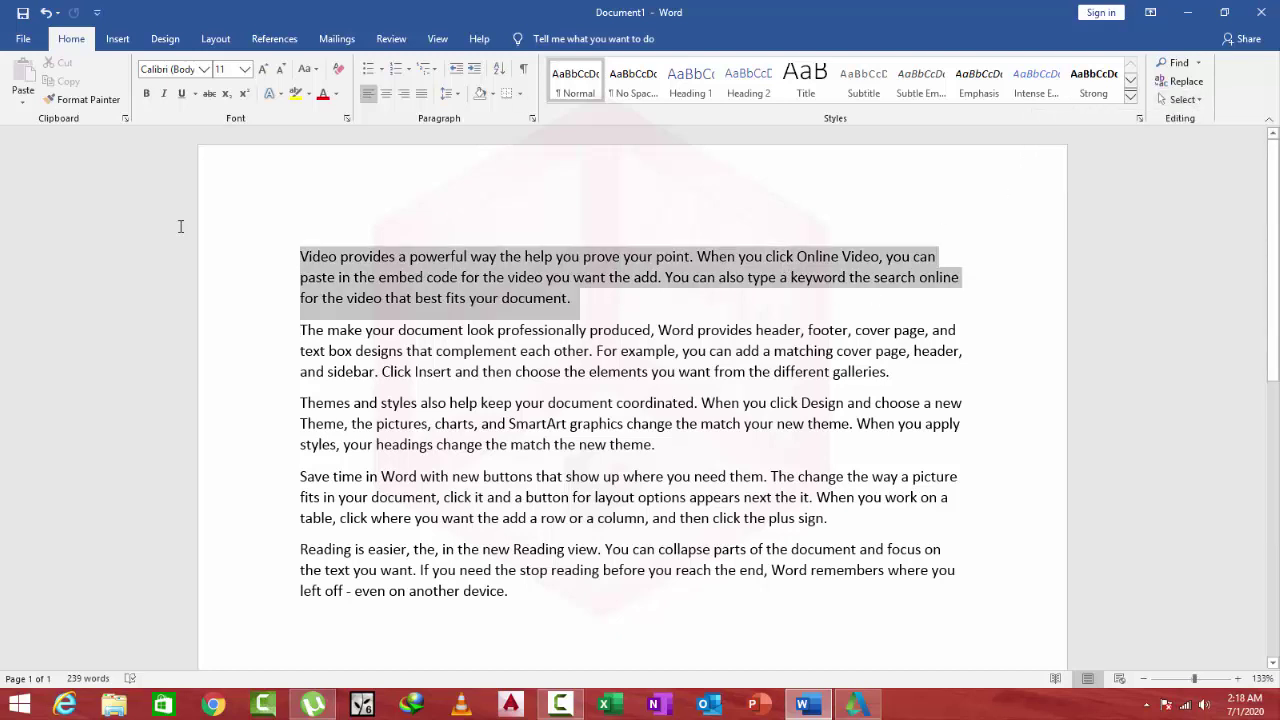
left_click(336, 93)
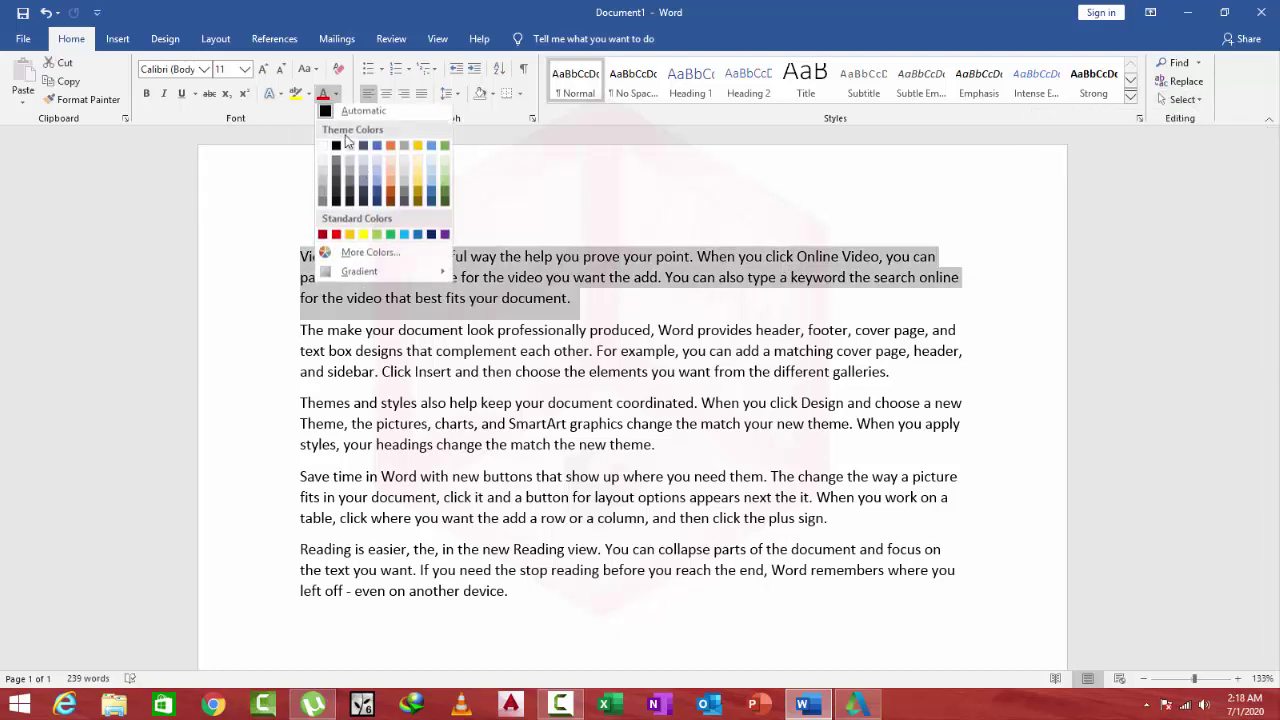
left_click(404, 234)
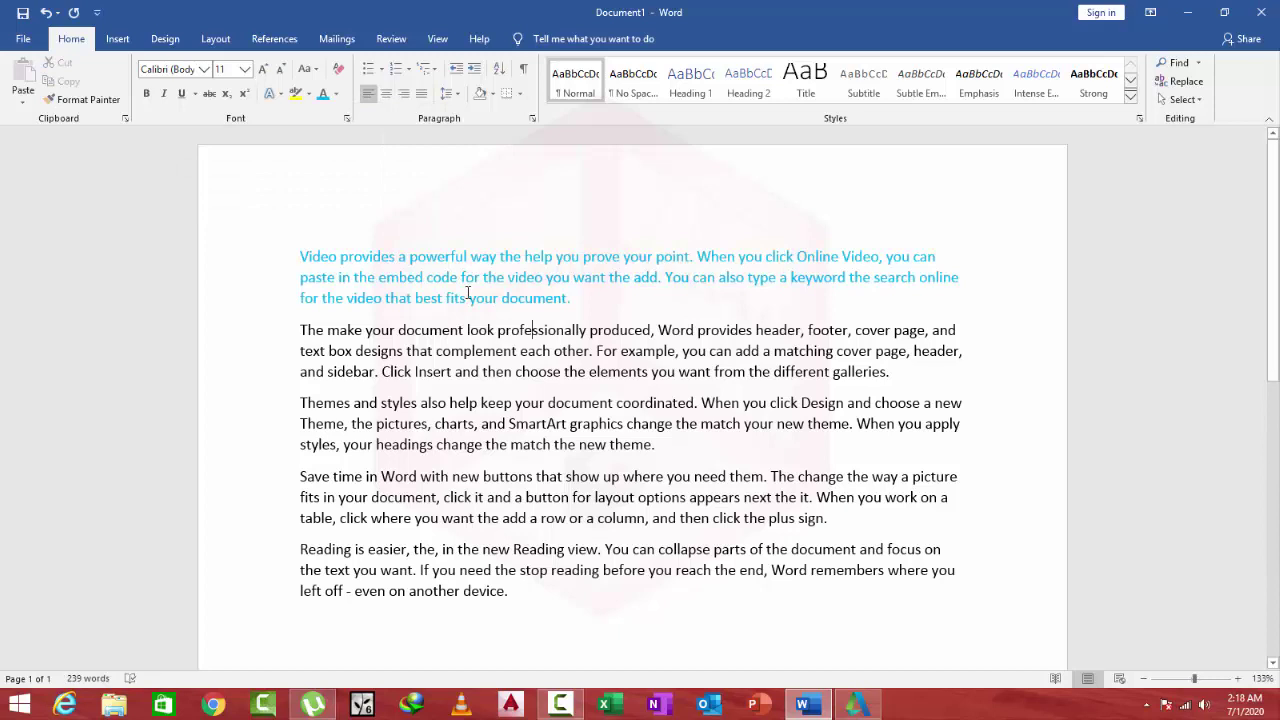
Step: Copy the first paragraph's formatting to the paragraph starting "Save time in Word" with Format Painter
left_click(82, 99)
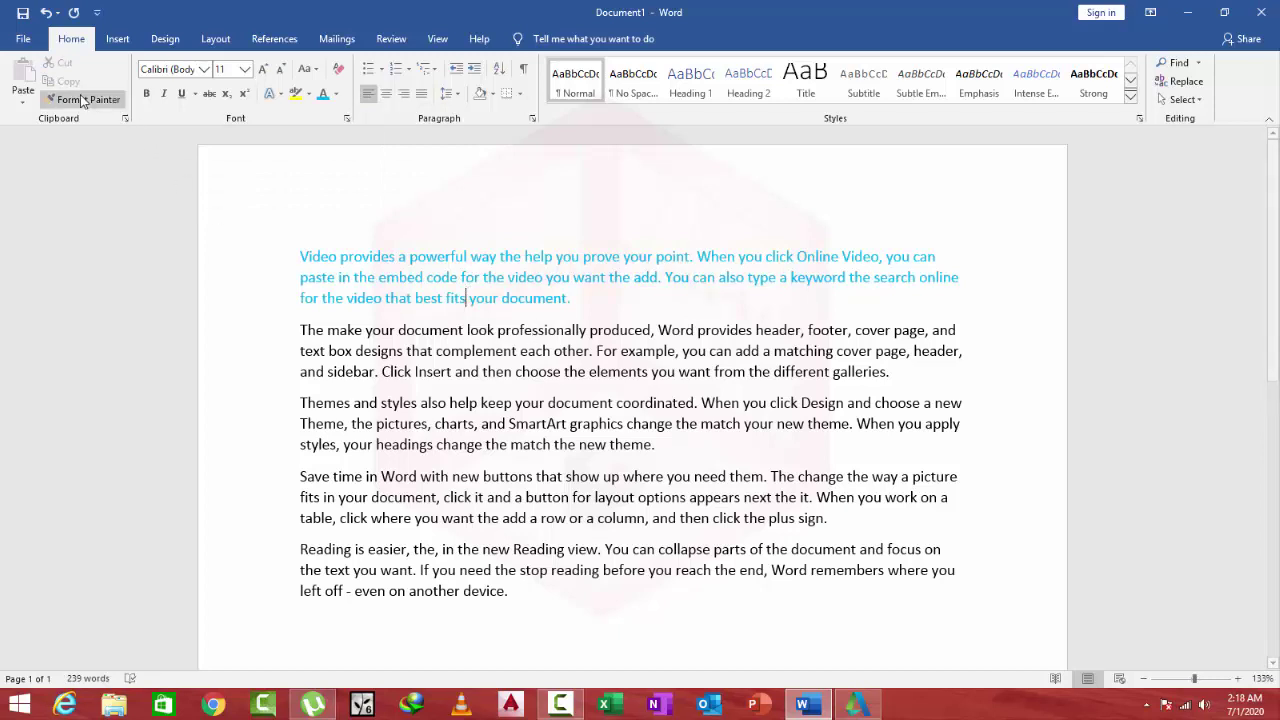
mouse_move(830, 518)
left_mouse_down()
mouse_move(284, 428)
mouse_move(288, 470)
left_mouse_up()
left_click(590, 520)
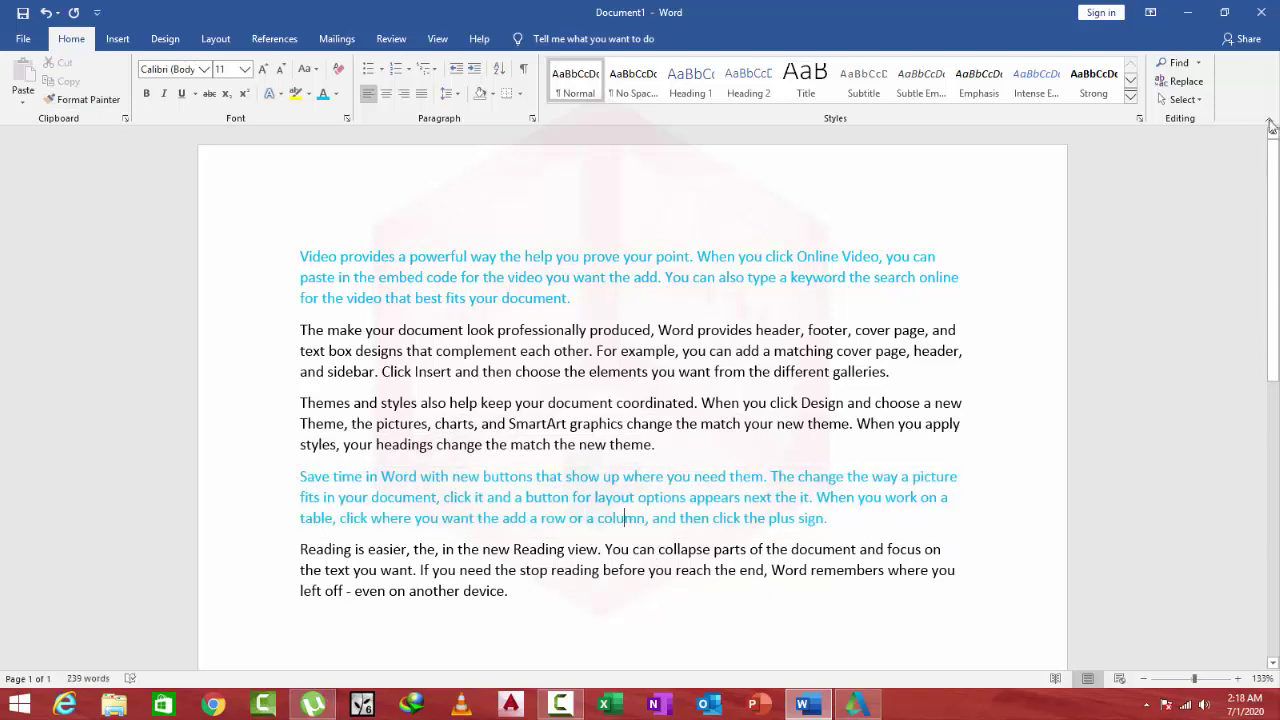
Step: Select all text with formatting similar to the light blue "Save time in Word" paragraph, and clear the selection
left_click(1195, 104)
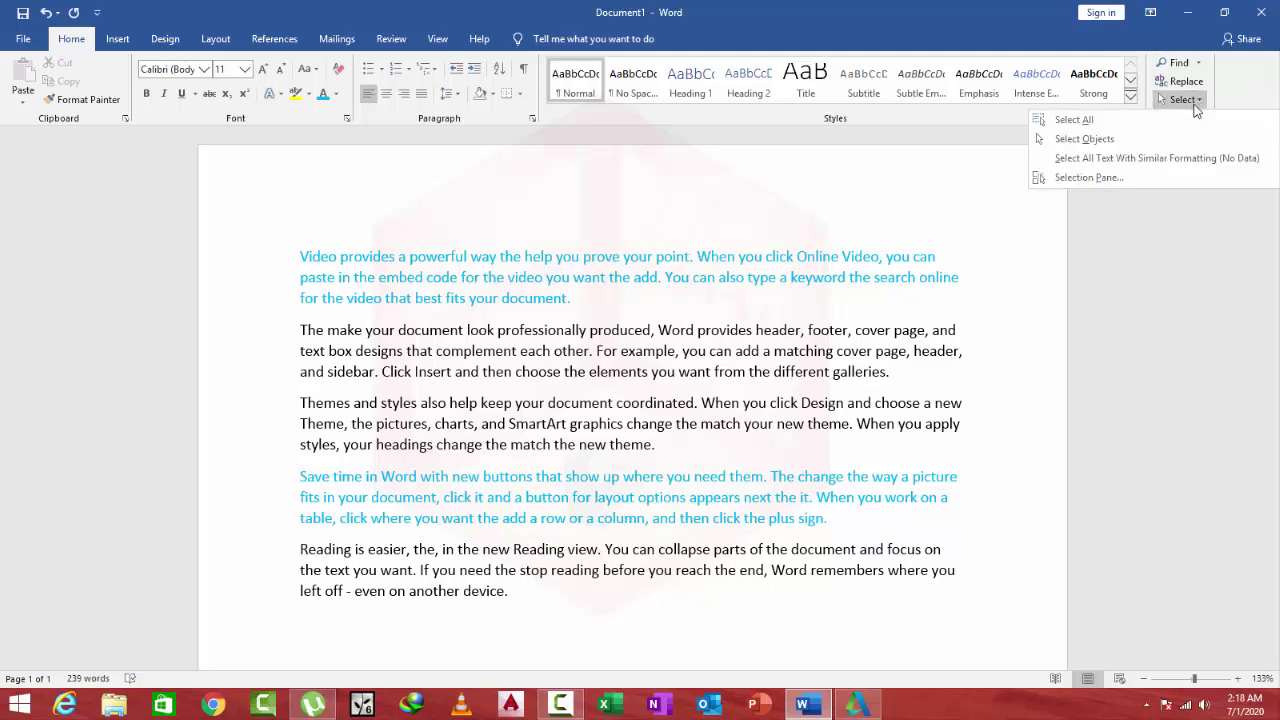
left_click(1116, 166)
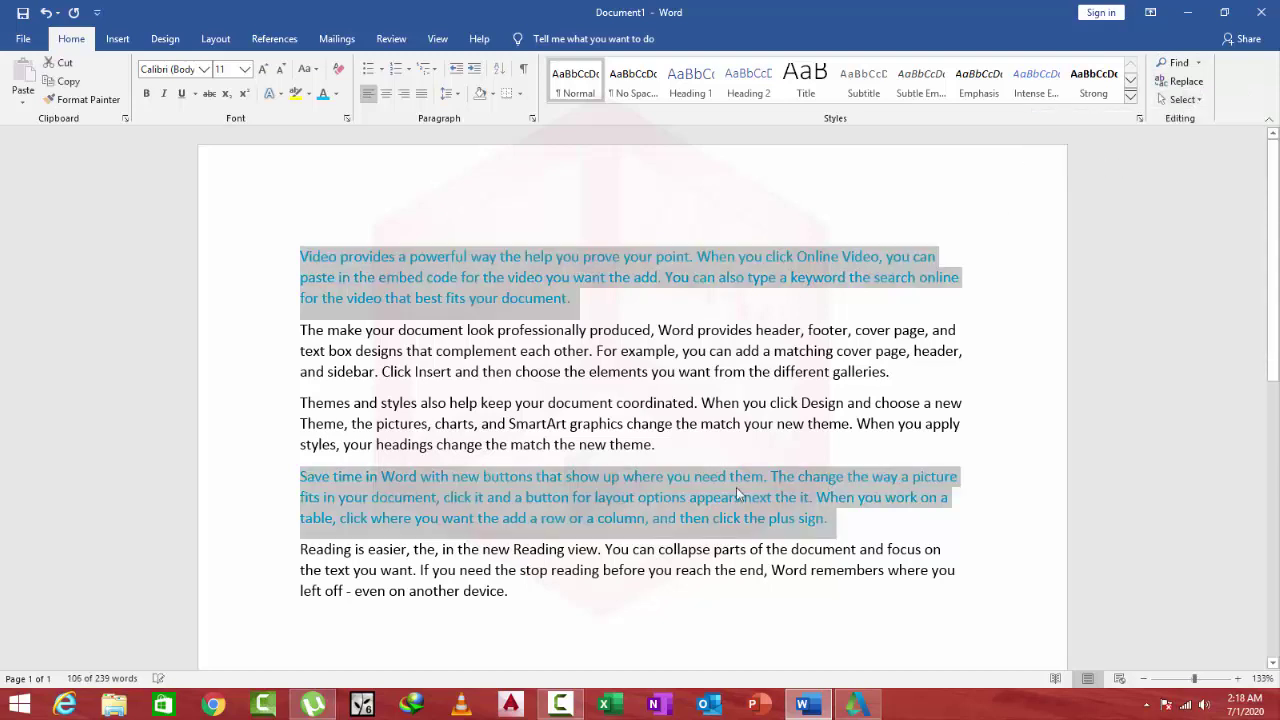
left_click(960, 388)
Step: Draw a Smiley Face shape about 3.36" high and 2.51" wide over the middle of the text
left_click(1185, 99)
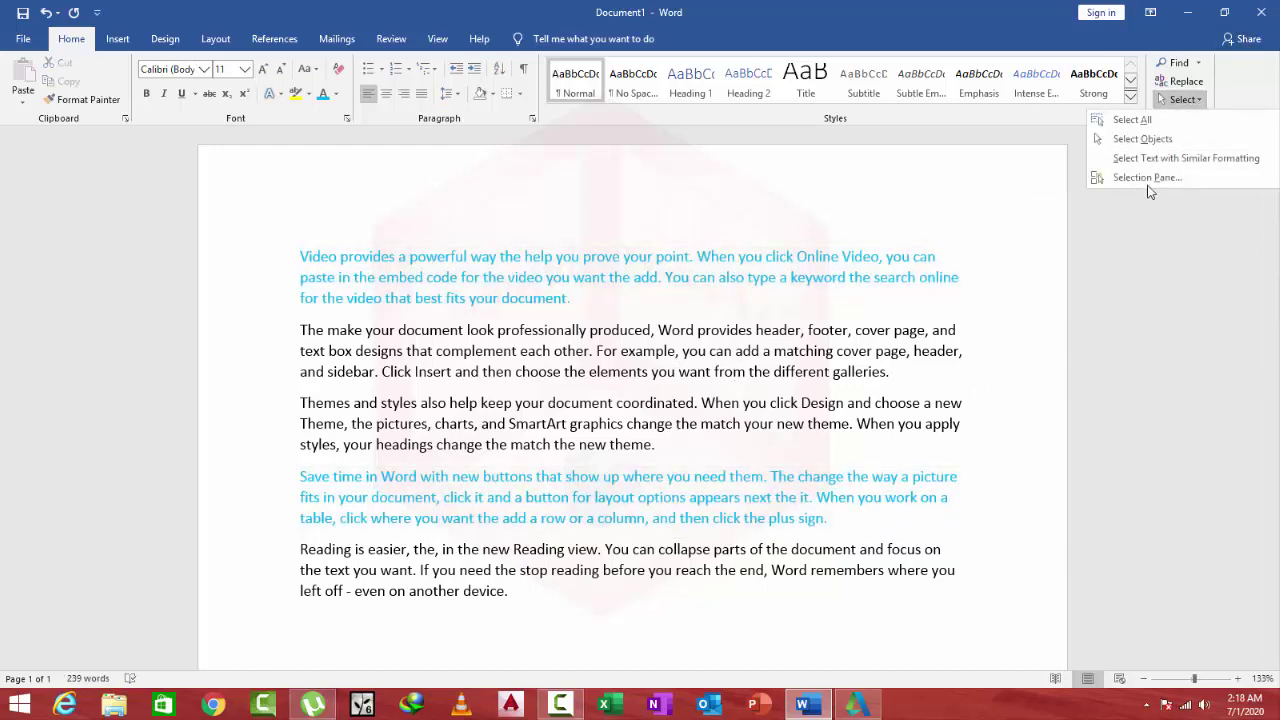
left_click(1014, 336)
left_click(117, 38)
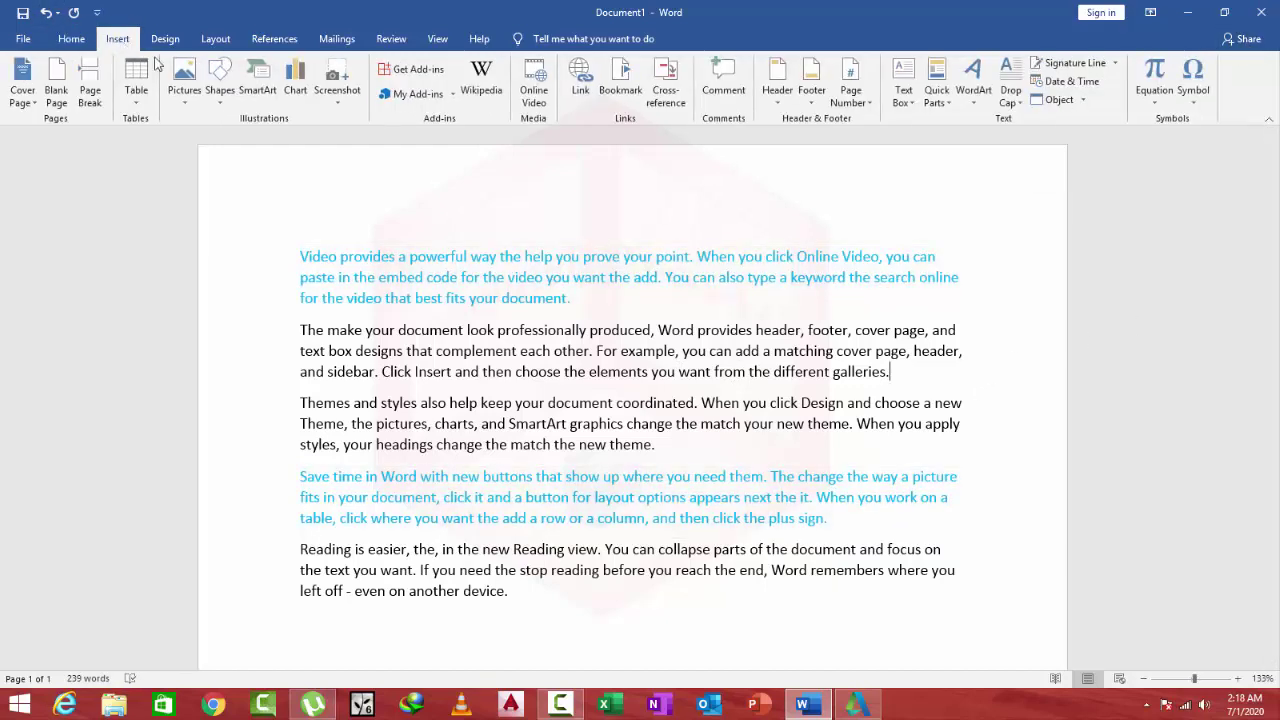
left_click(184, 95)
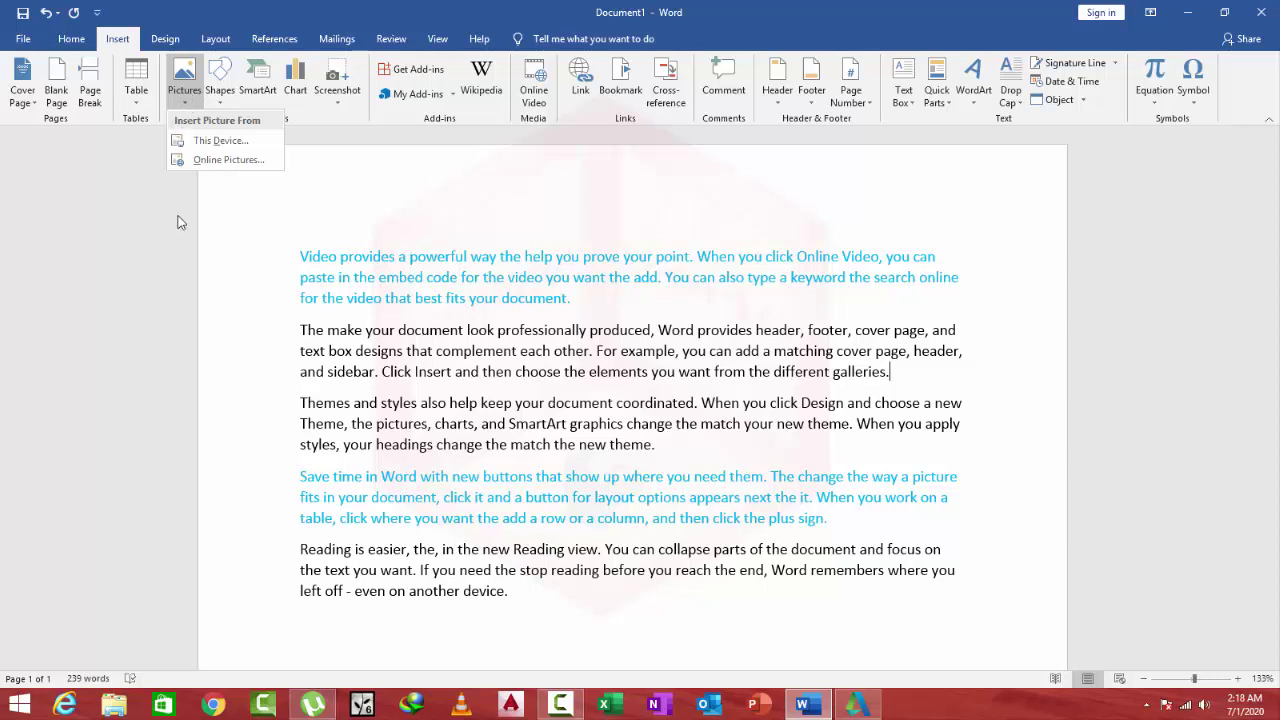
left_click(166, 258)
left_click(220, 95)
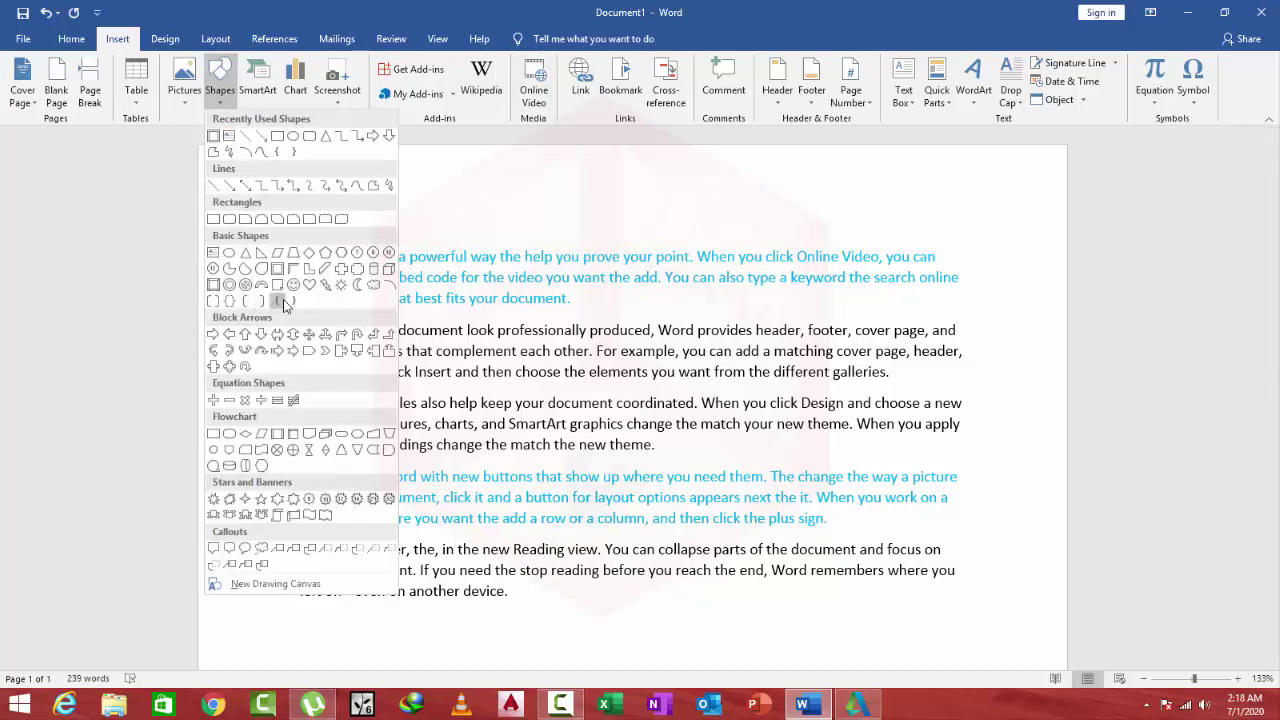
left_click(293, 284)
left_click_drag(457, 183, 715, 528)
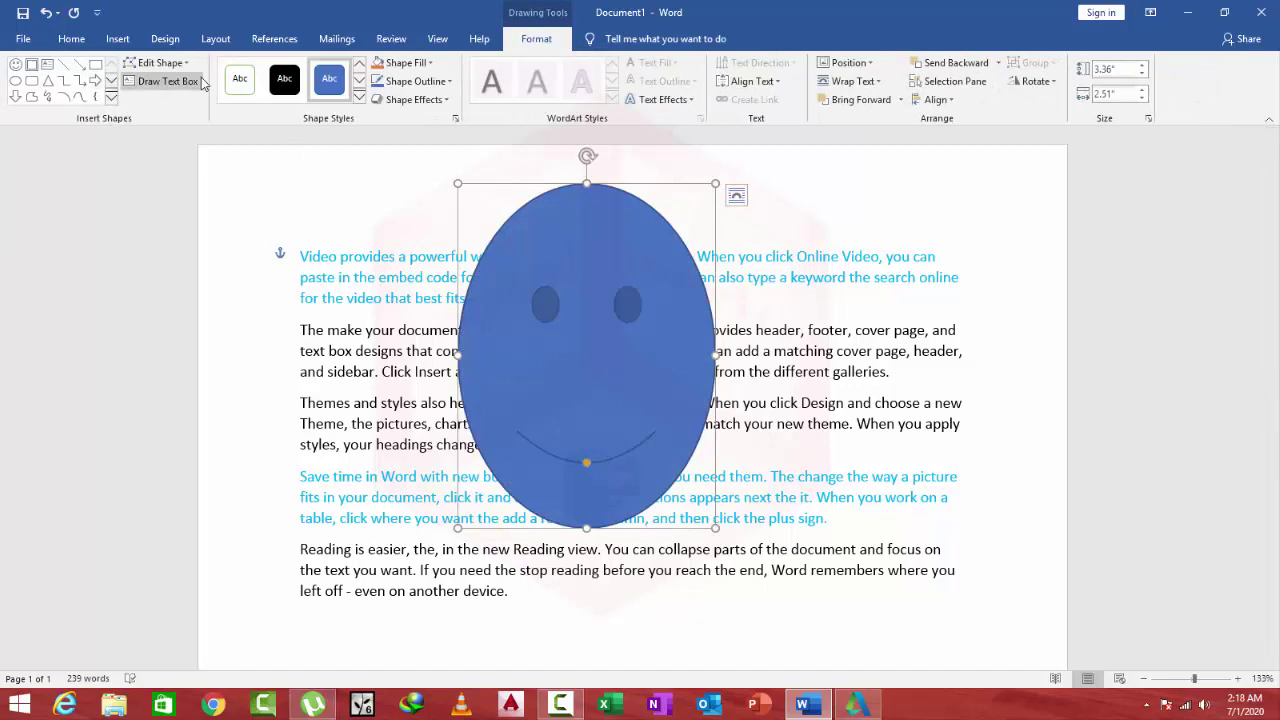
Step: Draw a second Smiley Face shape about 1.84" high and 1.17" wide over the right ends of the lower paragraphs
left_click(112, 104)
left_click(104, 240)
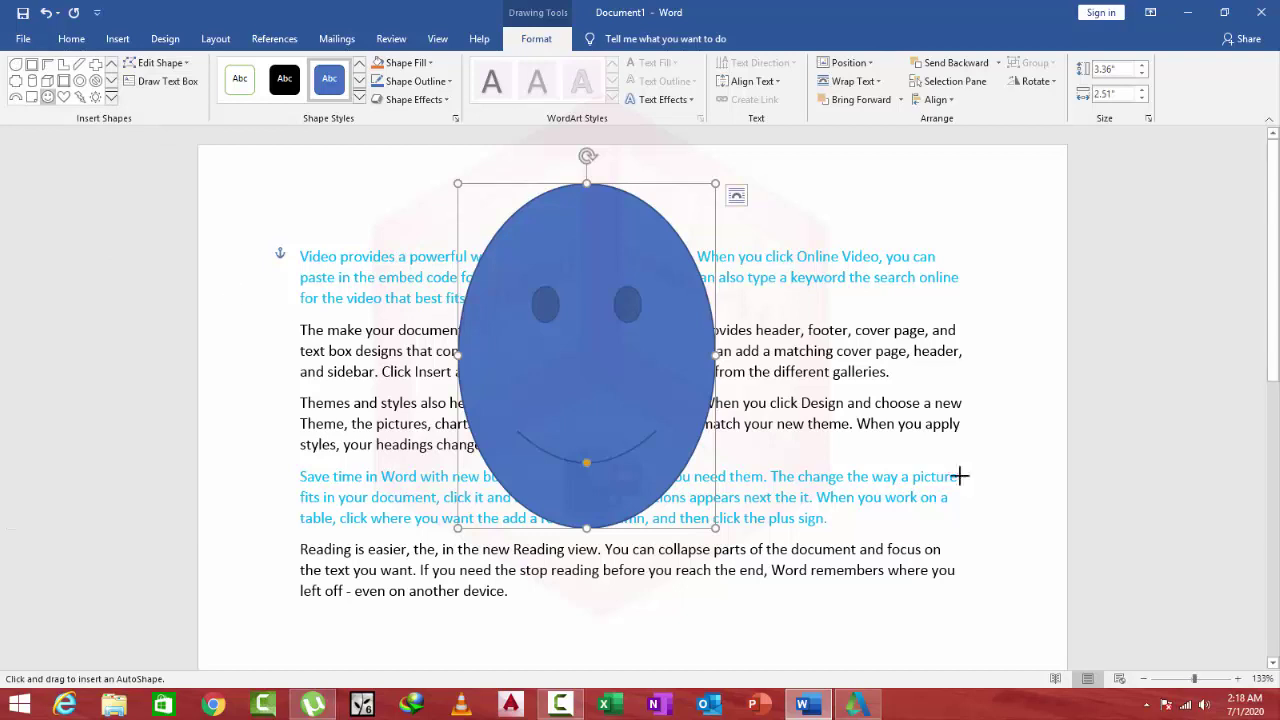
left_click_drag(896, 388, 1017, 578)
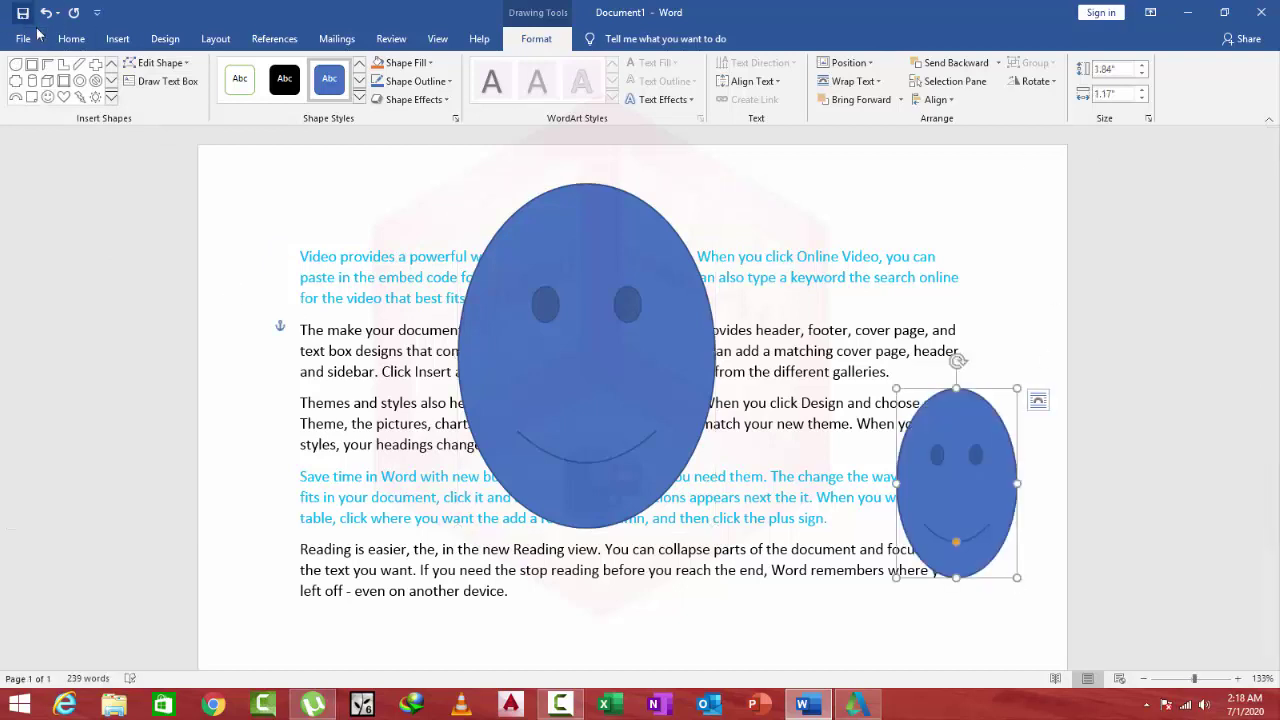
Step: Open the Selection pane and toggle the visibility of the smaller shape, Smiley Face 3, off and on twice
left_click(71, 38)
left_click(1188, 101)
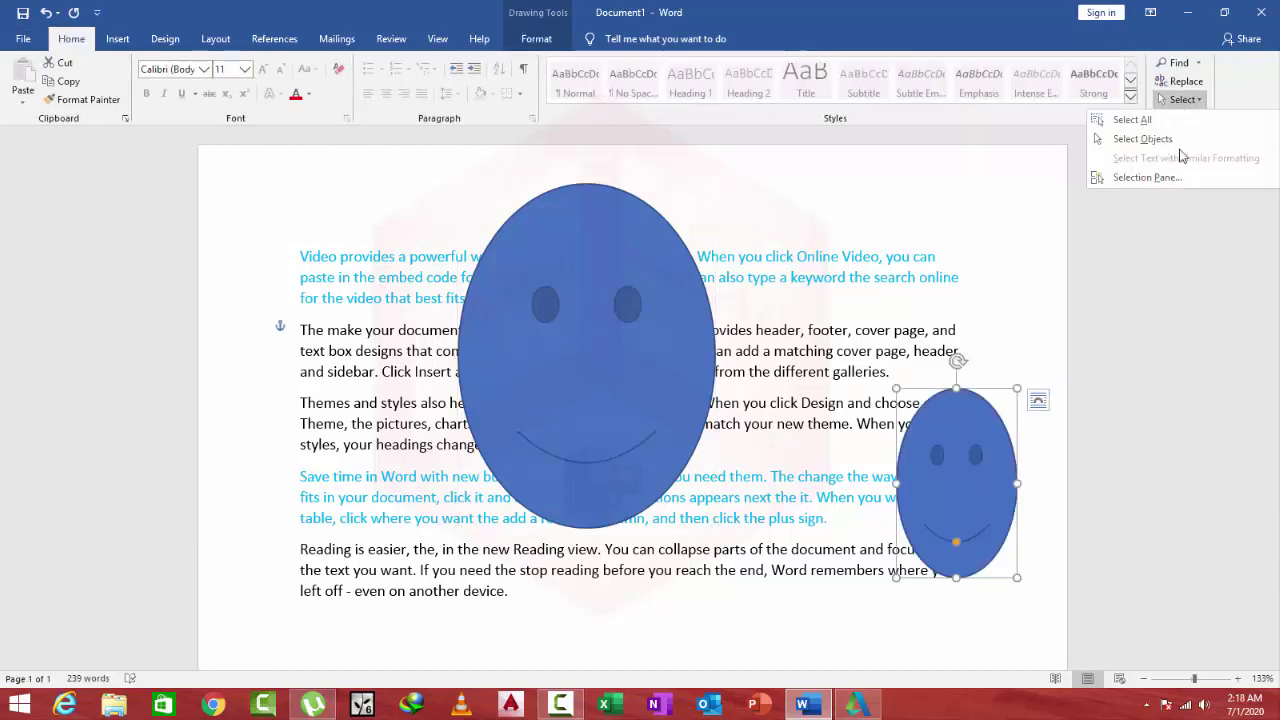
left_click(1160, 178)
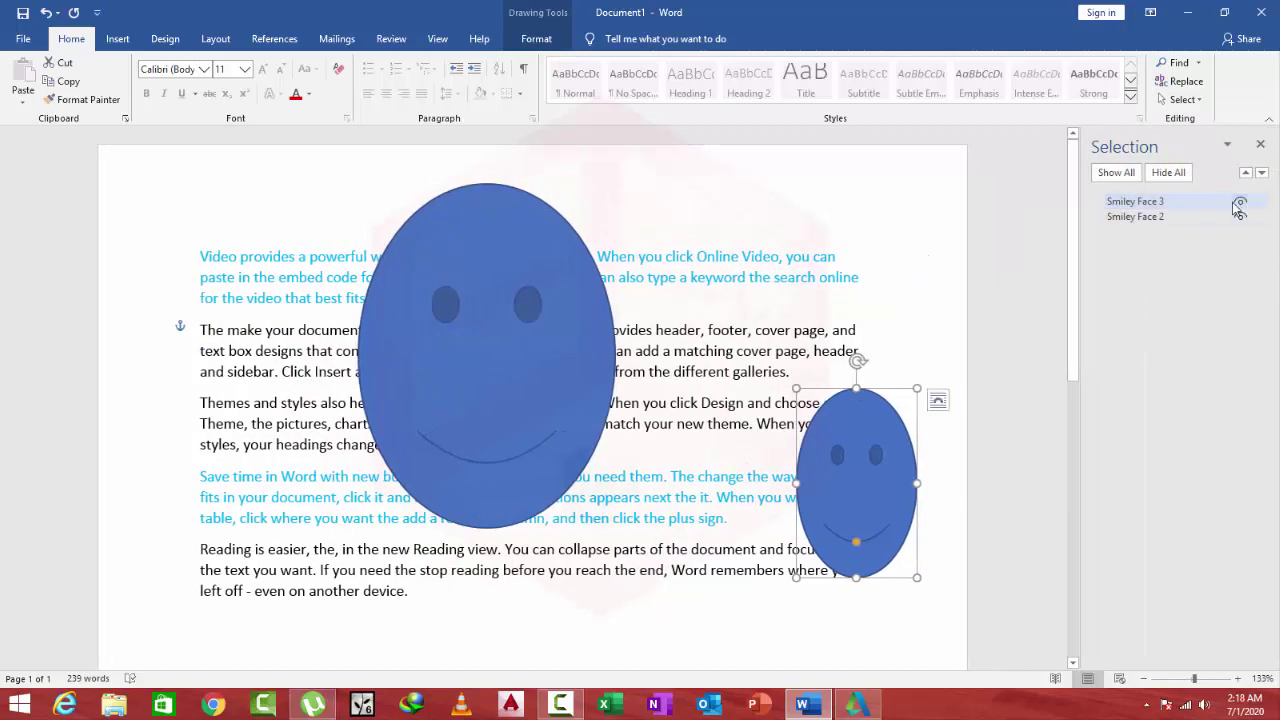
left_click(1240, 203)
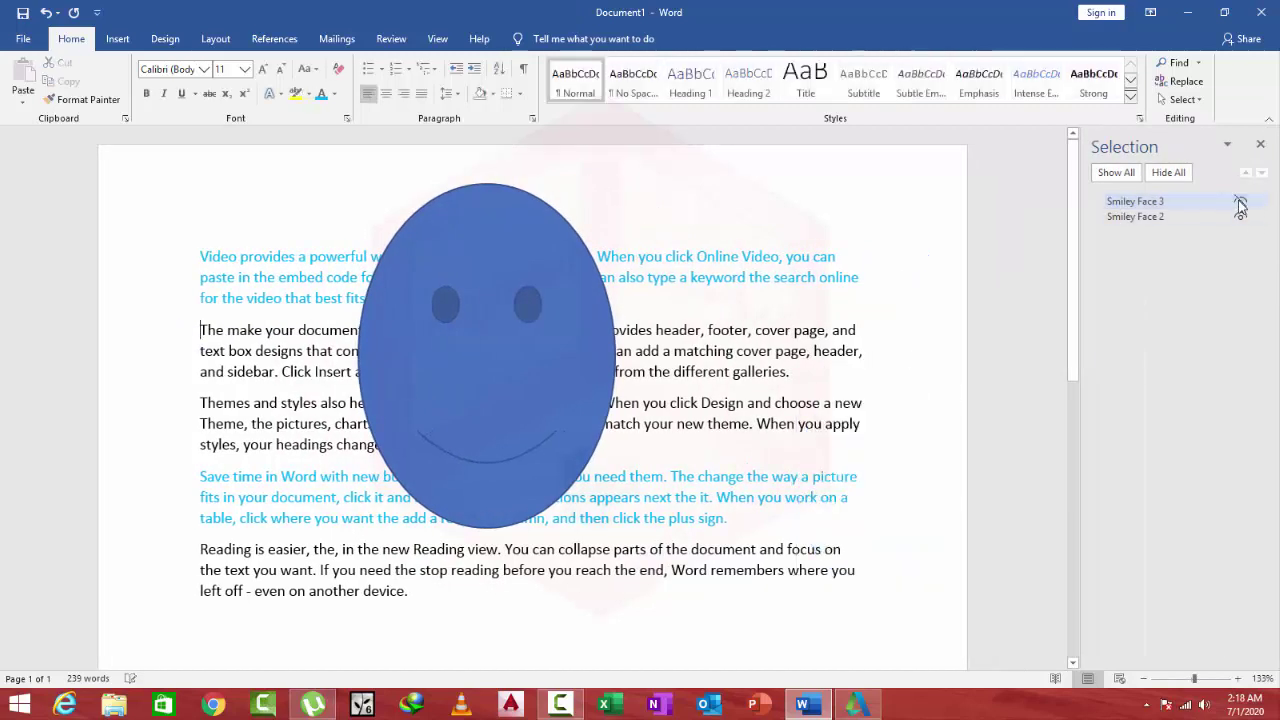
left_click(1240, 203)
left_click(1240, 203)
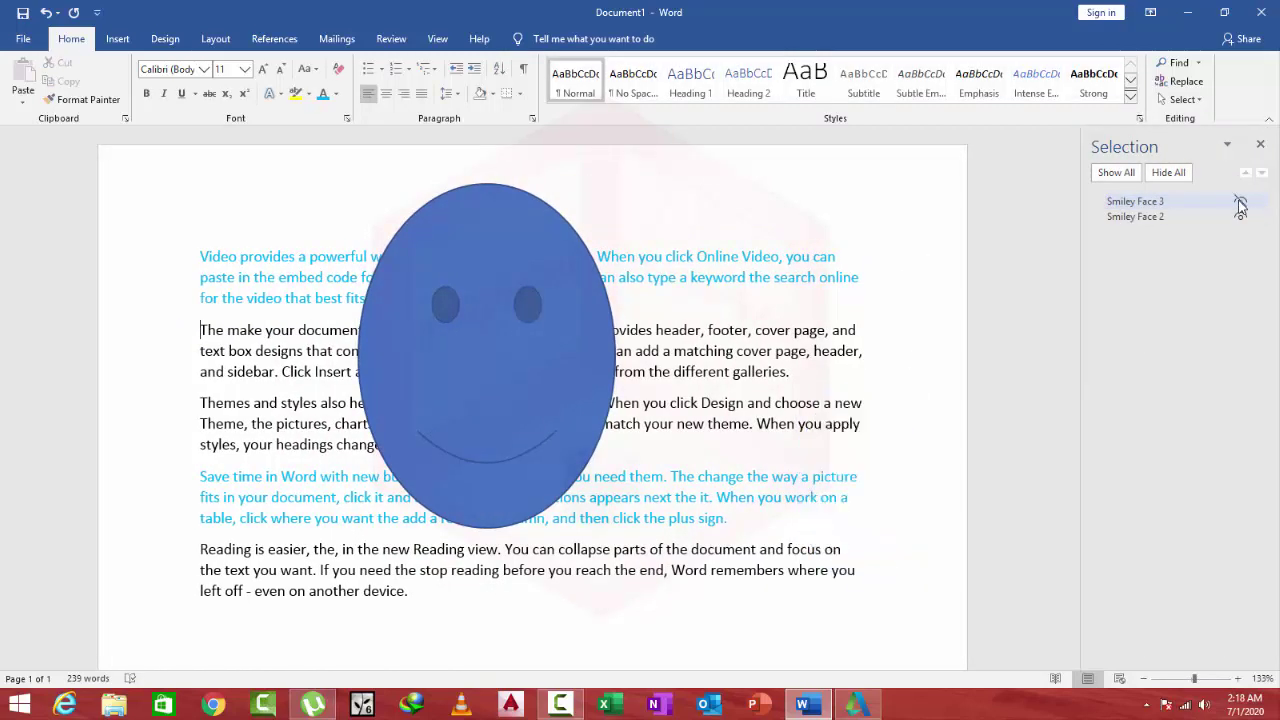
left_click(1240, 203)
Step: Toggle the visibility of the larger shape, Smiley Face 2, off and on twice
left_click(1240, 218)
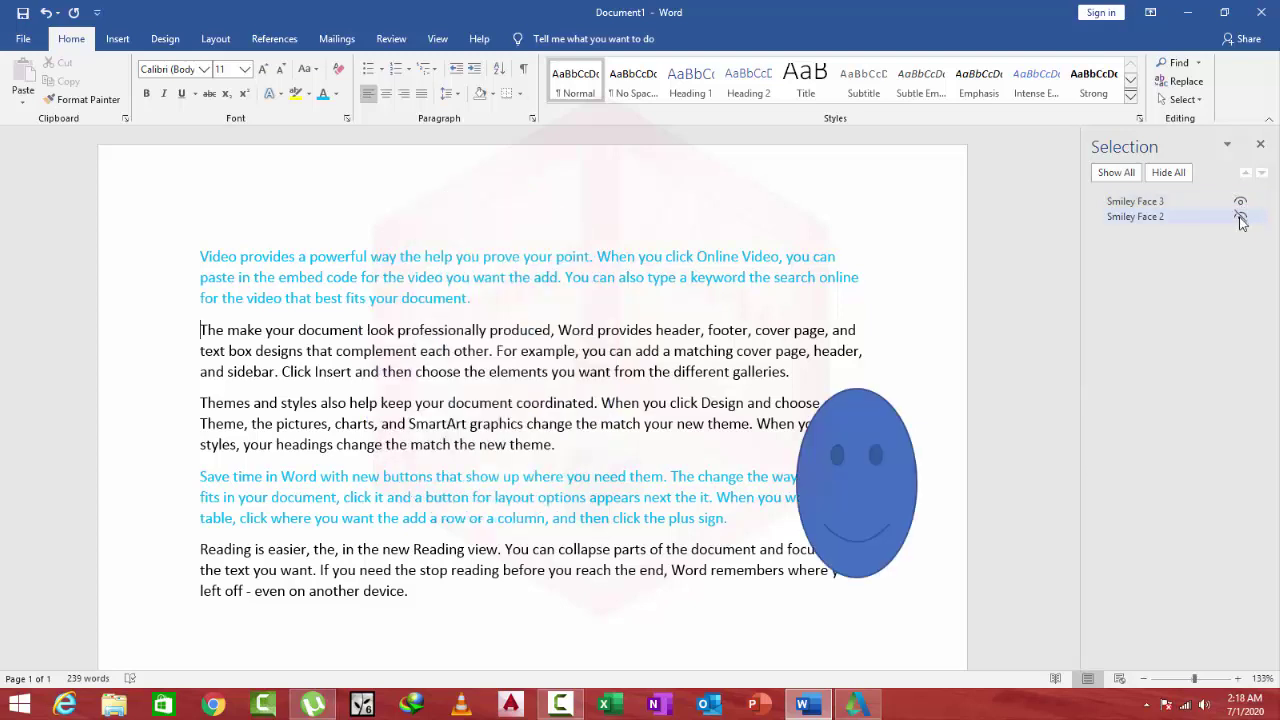
left_click(1240, 218)
left_click(1240, 218)
left_click(1240, 218)
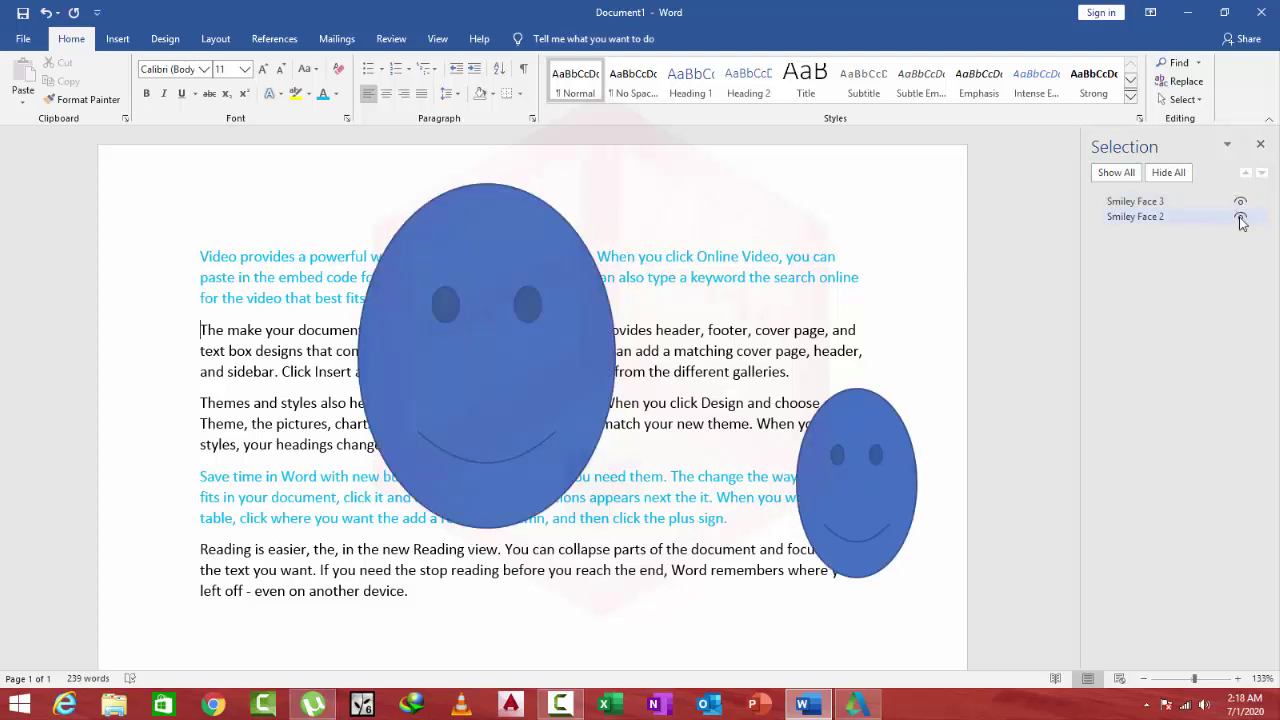
Step: Hide all shapes at once, show them all again, and close the Selection pane
left_click(1170, 174)
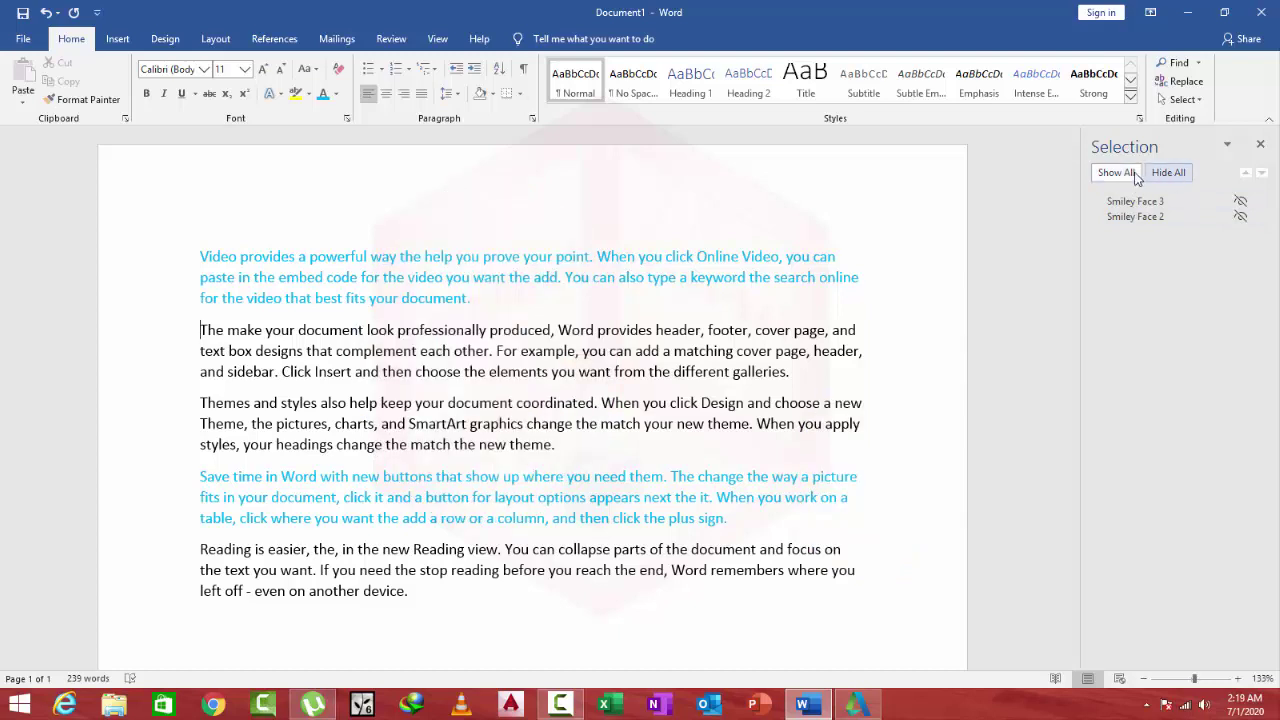
left_click(1118, 174)
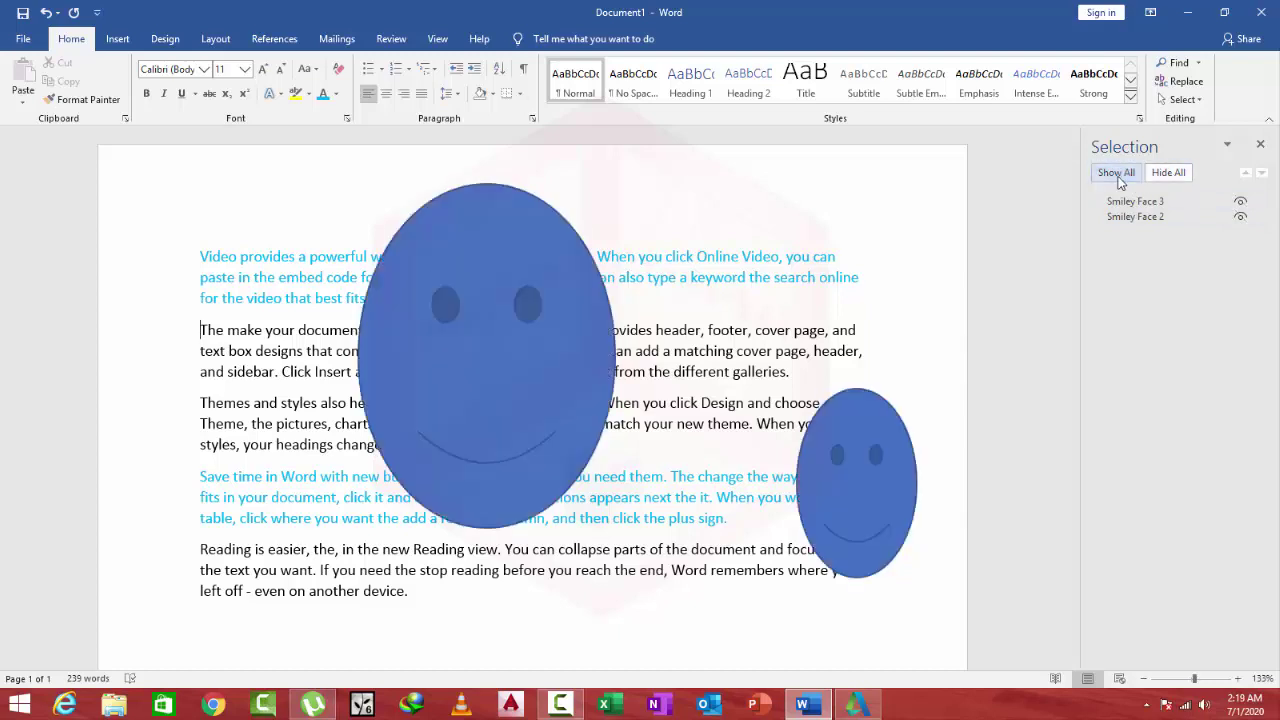
left_click(1260, 146)
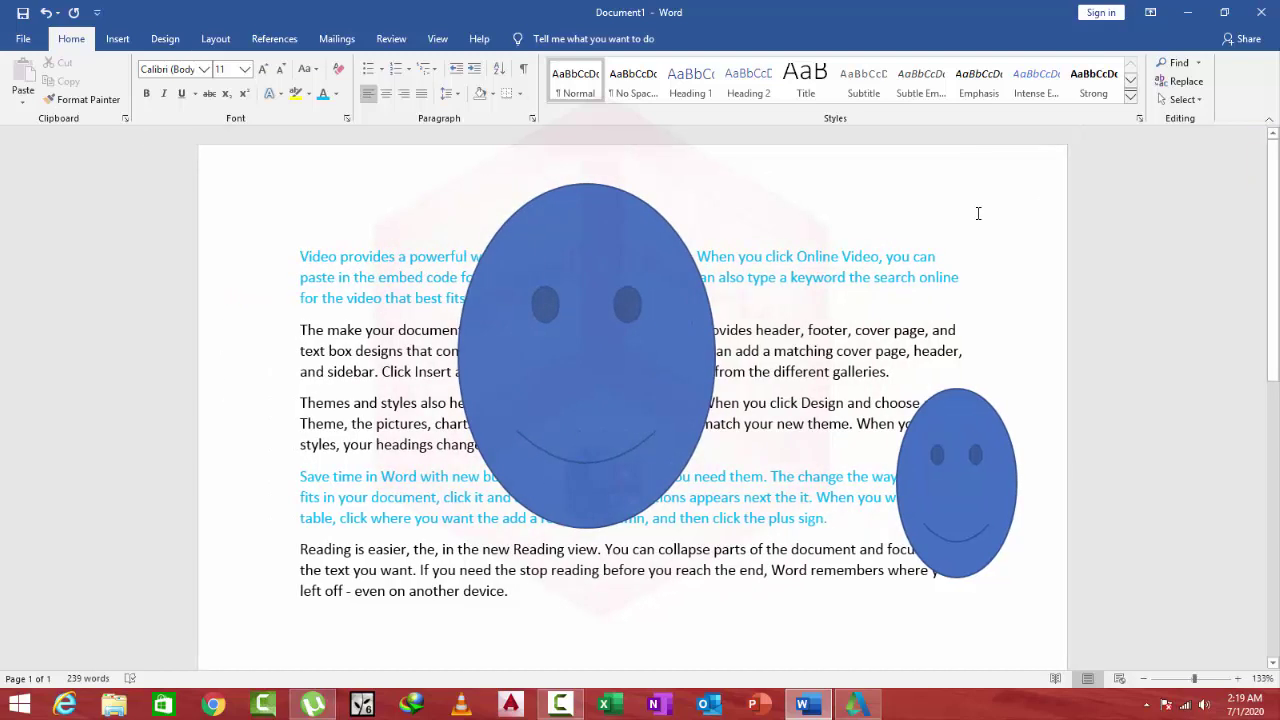